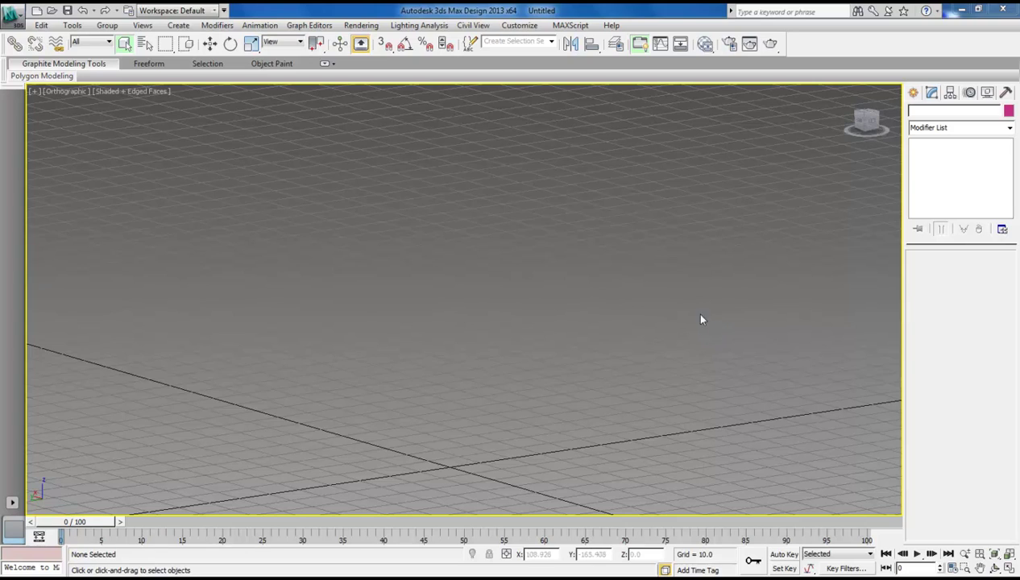
pyautogui.click(123, 93)
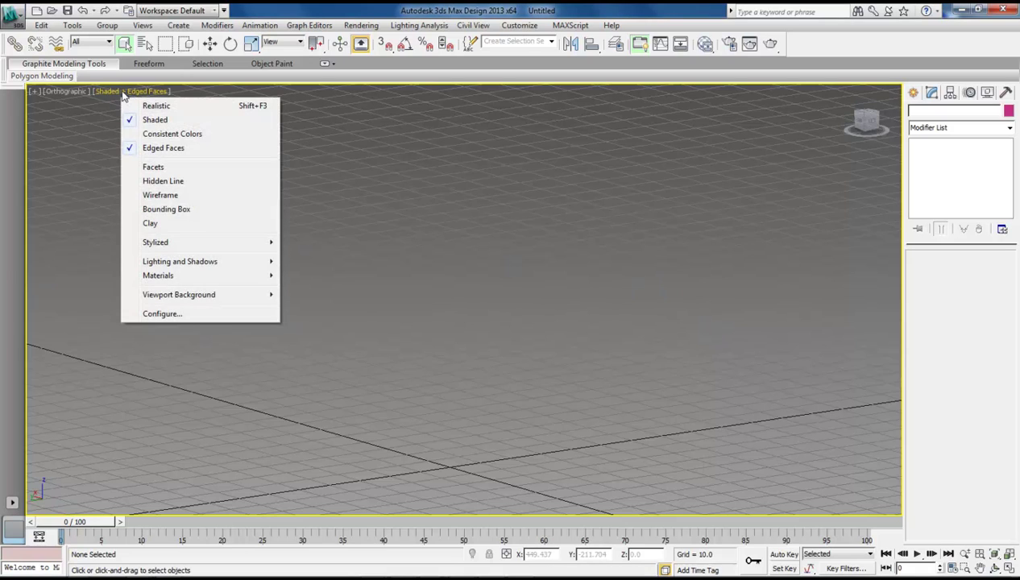
pyautogui.click(85, 129)
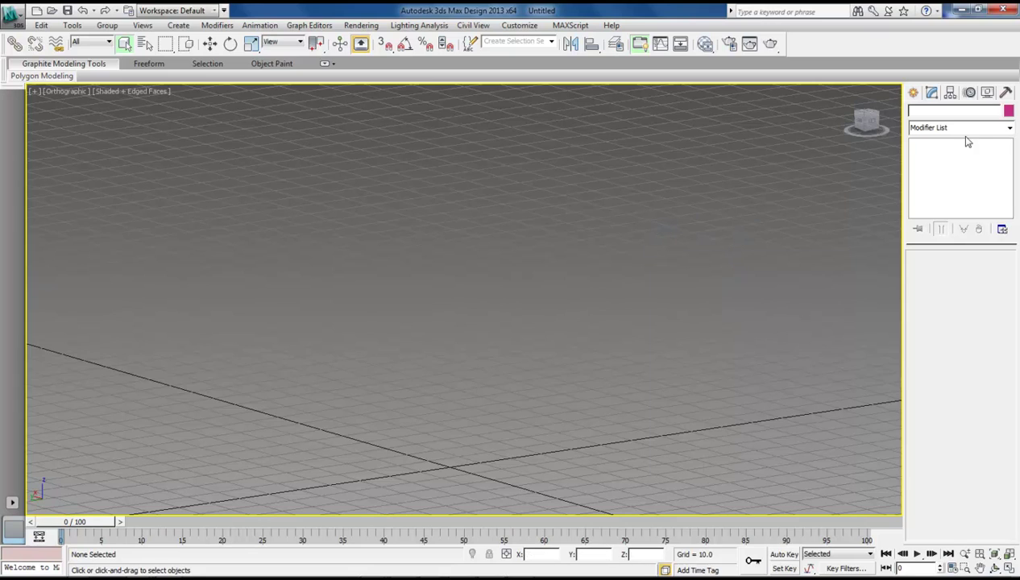
# Create a standard cylinder with a radius of about 28 on the grid, slightly behind the origin.
pyautogui.click(912, 93)
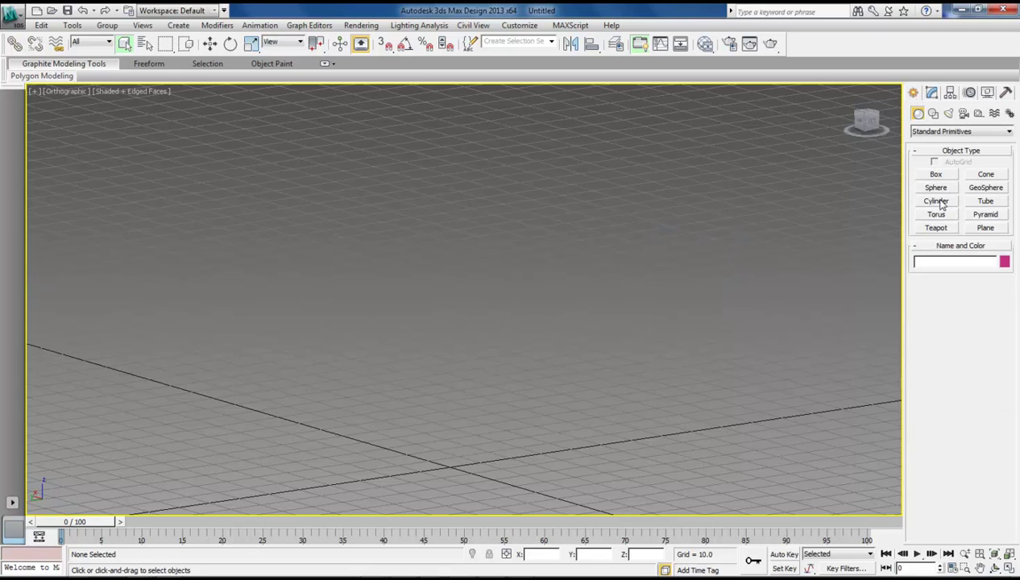
pyautogui.click(938, 201)
pyautogui.moveTo(436, 417); pyautogui.dragTo(471, 438)
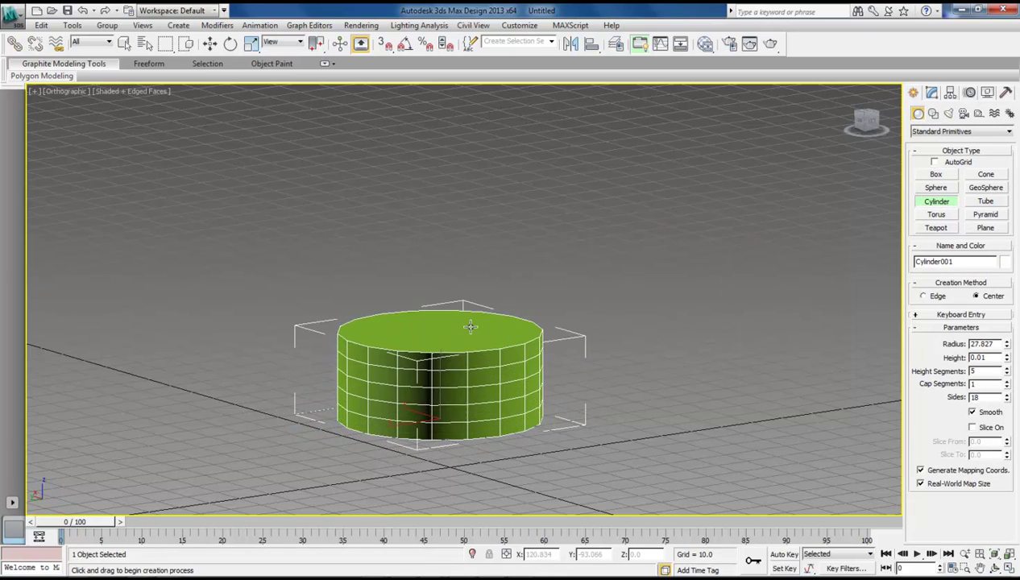
pyautogui.click(486, 250)
pyautogui.rightClick(696, 262)
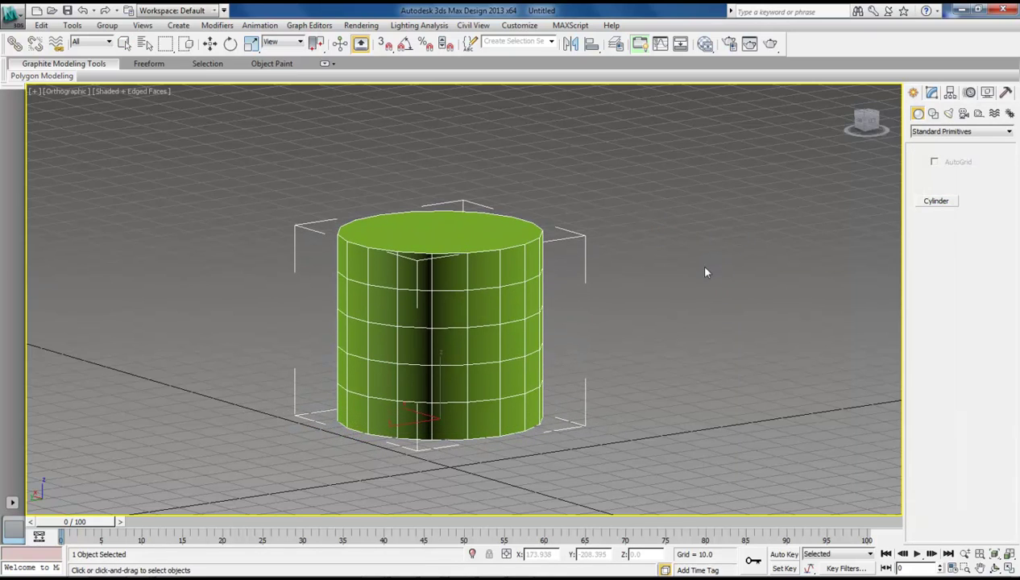
# Convert the cylinder to an Editable Poly and switch to its Edge sub-object level.
pyautogui.click(931, 93)
pyautogui.rightClick(942, 150)
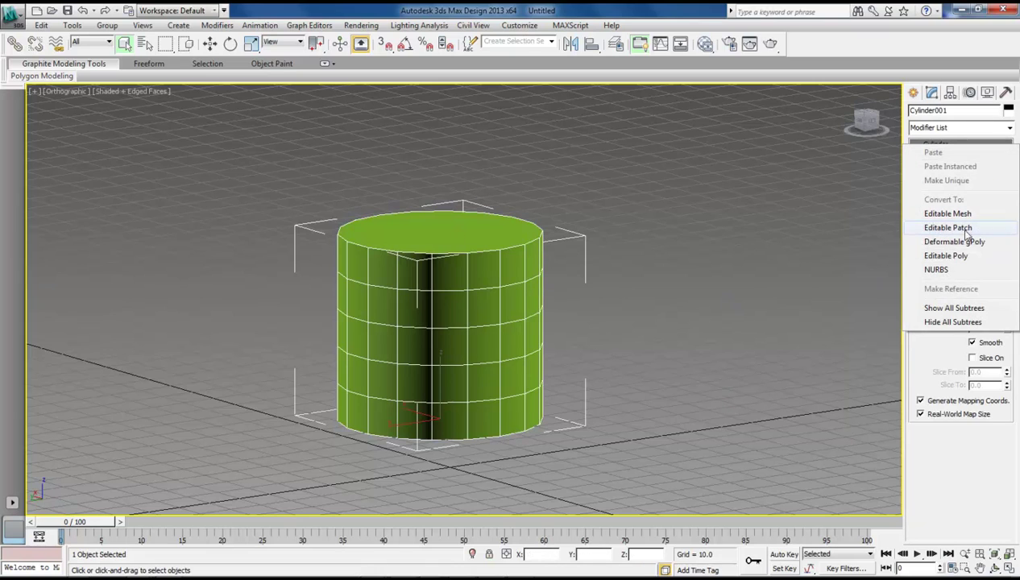
pyautogui.click(947, 256)
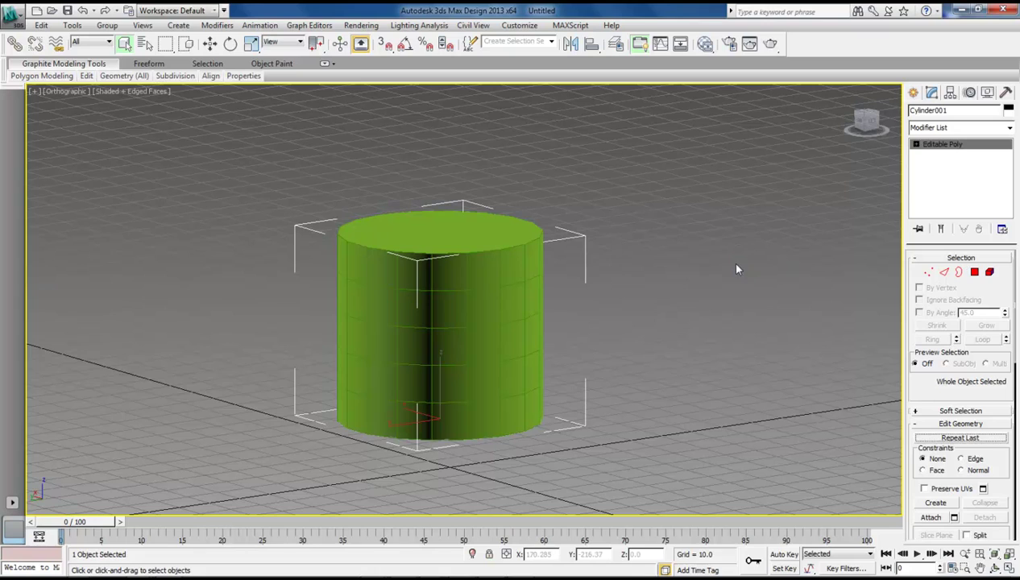
pyautogui.click(915, 143)
pyautogui.click(937, 165)
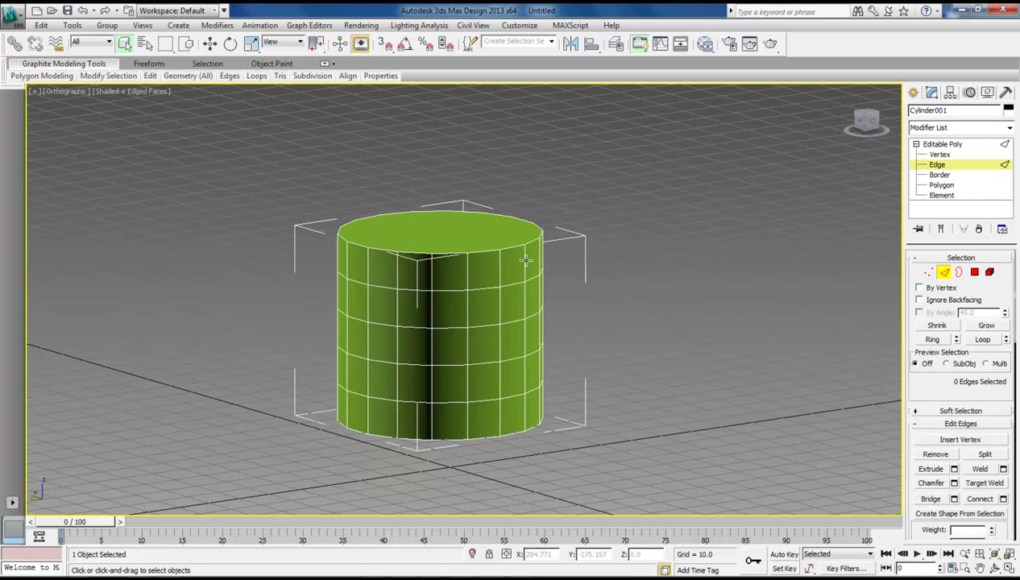
# Set the cylinder's object color to dark blue.
pyautogui.click(1008, 110)
pyautogui.click(765, 289)
pyautogui.click(780, 364)
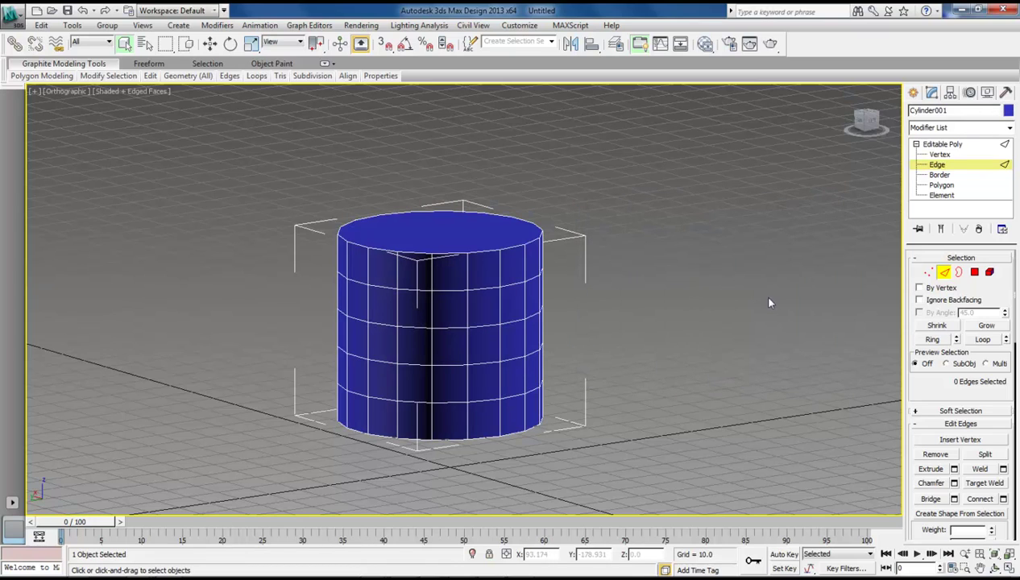
# Select the cylinder's upper and lower rim edges with Similar and create a linear shape from them.
pyautogui.click(483, 252)
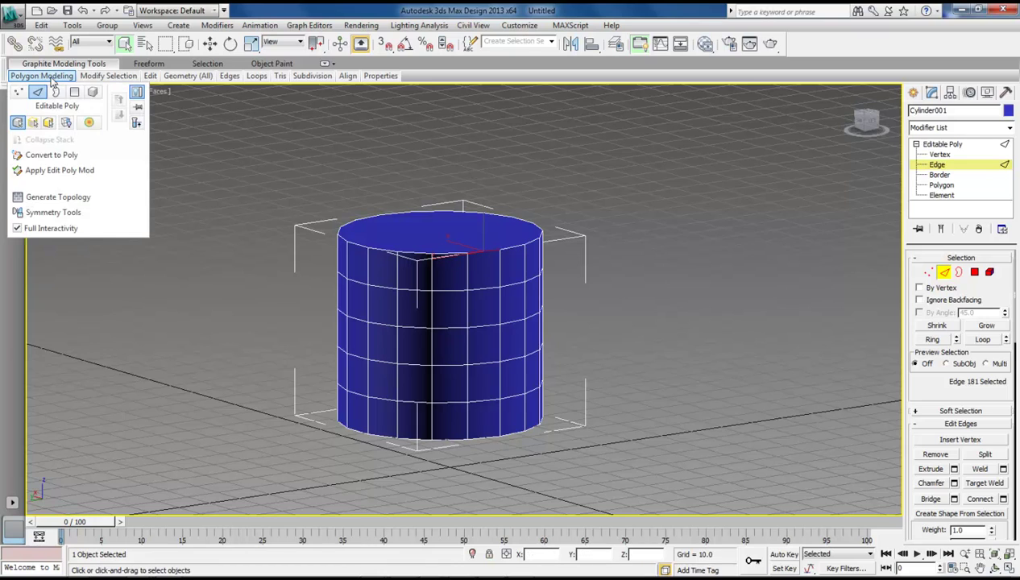
pyautogui.moveTo(99, 81)
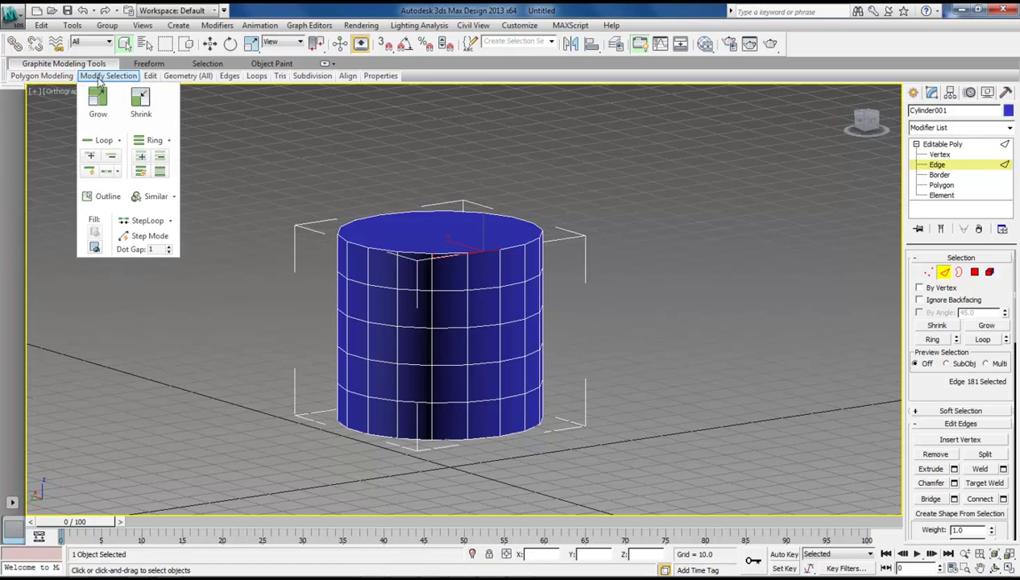
pyautogui.click(156, 199)
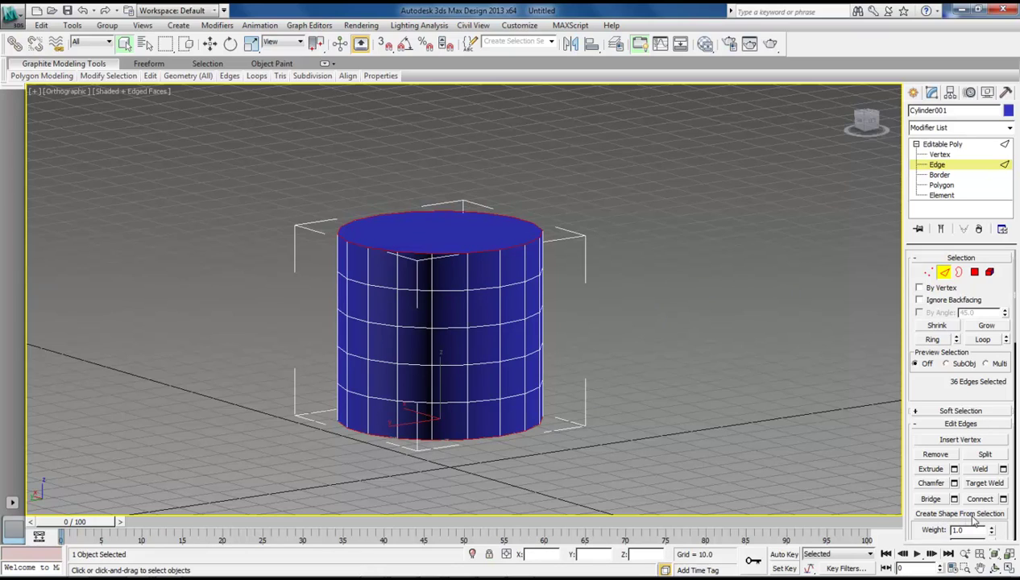
pyautogui.click(973, 516)
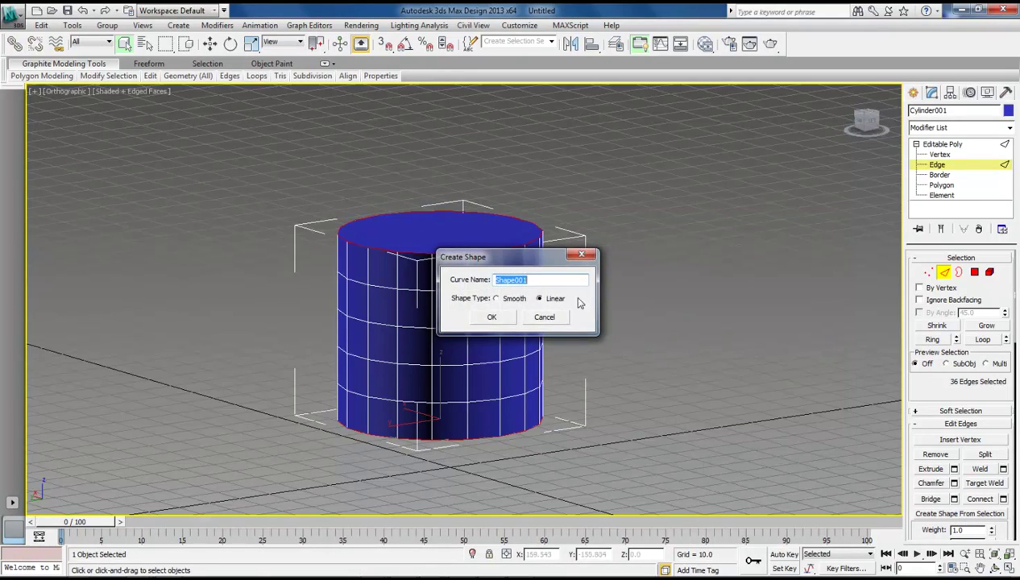
pyautogui.click(504, 320)
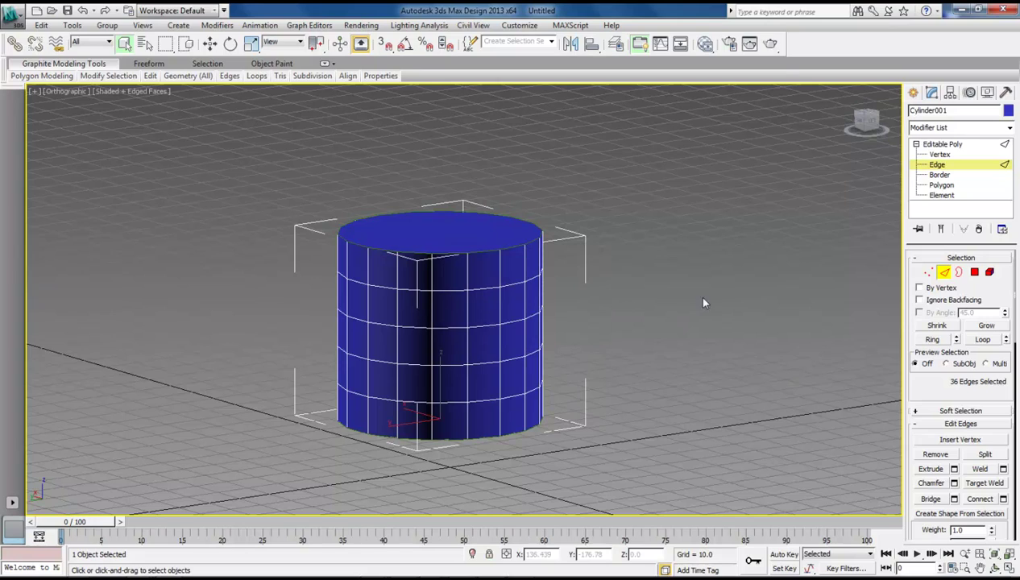
# Generate a diamond lattice topology over the cylinder using the matching procedural pattern, keeping the default settings.
pyautogui.click(459, 290)
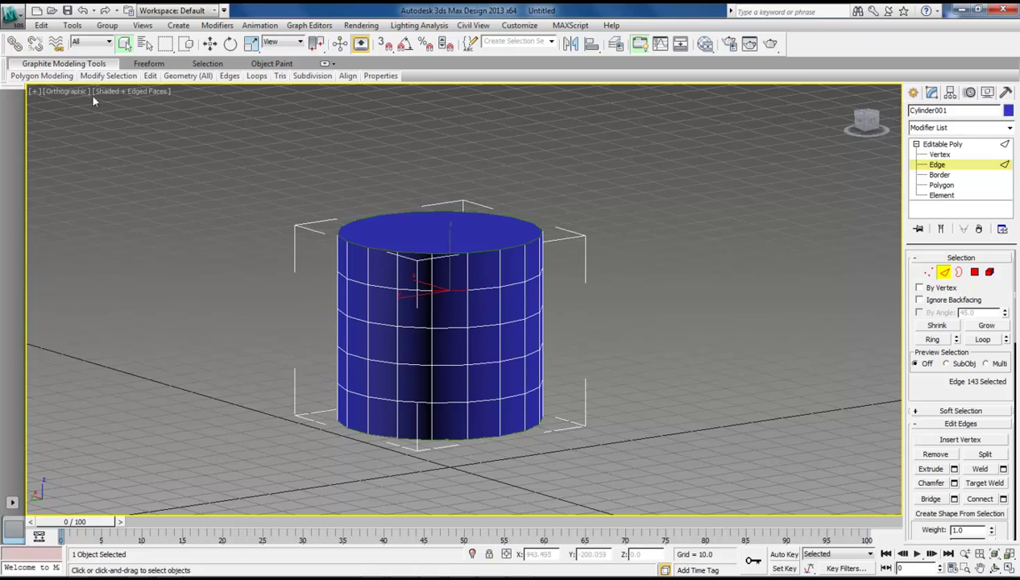
pyautogui.moveTo(42, 77)
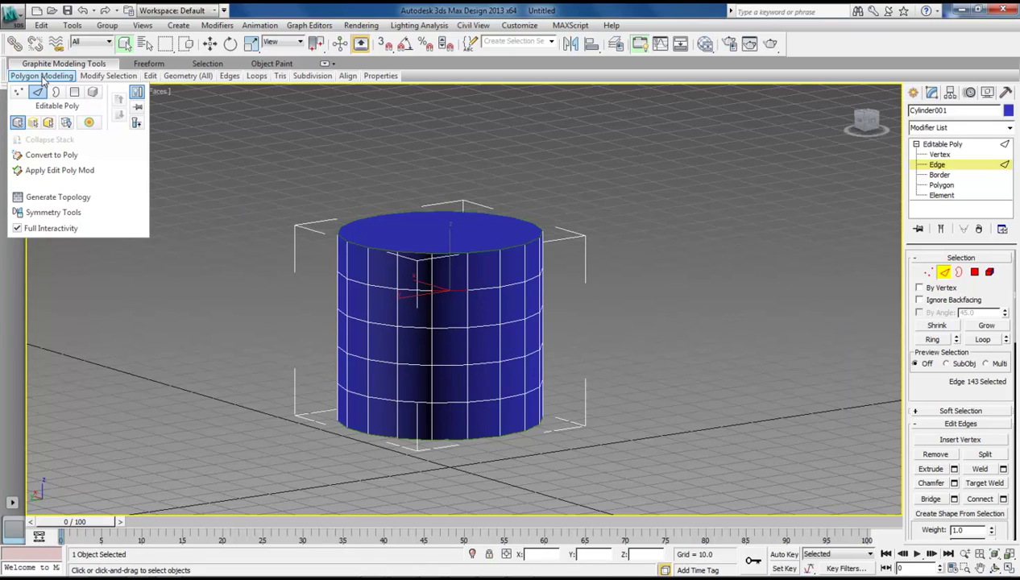
pyautogui.click(77, 200)
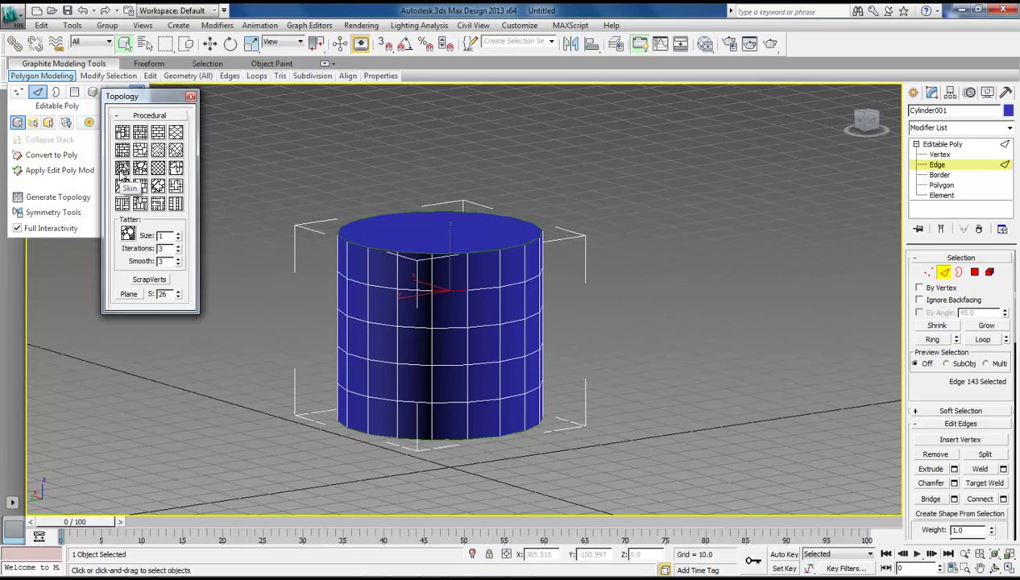
pyautogui.click(159, 168)
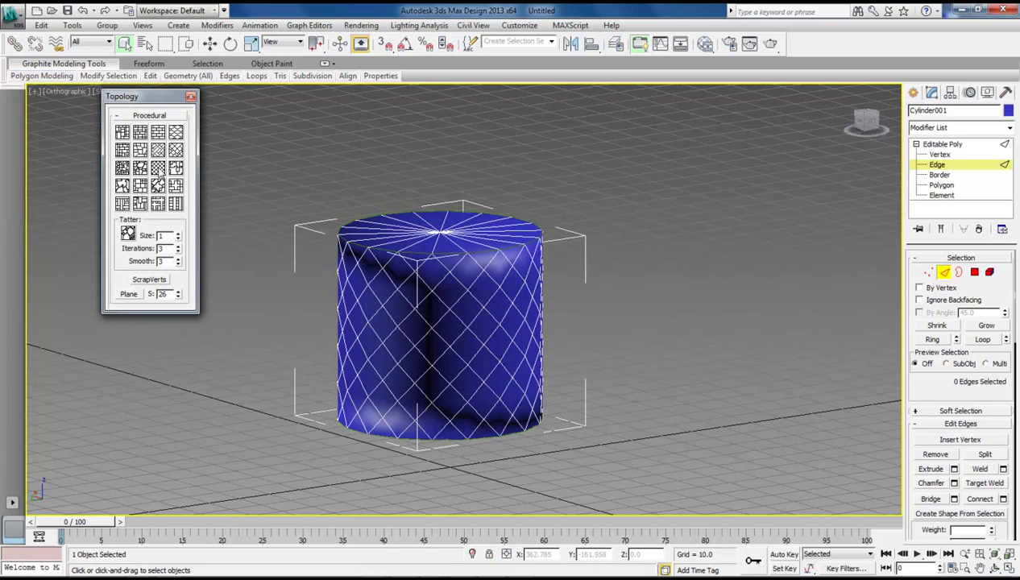
pyautogui.click(190, 96)
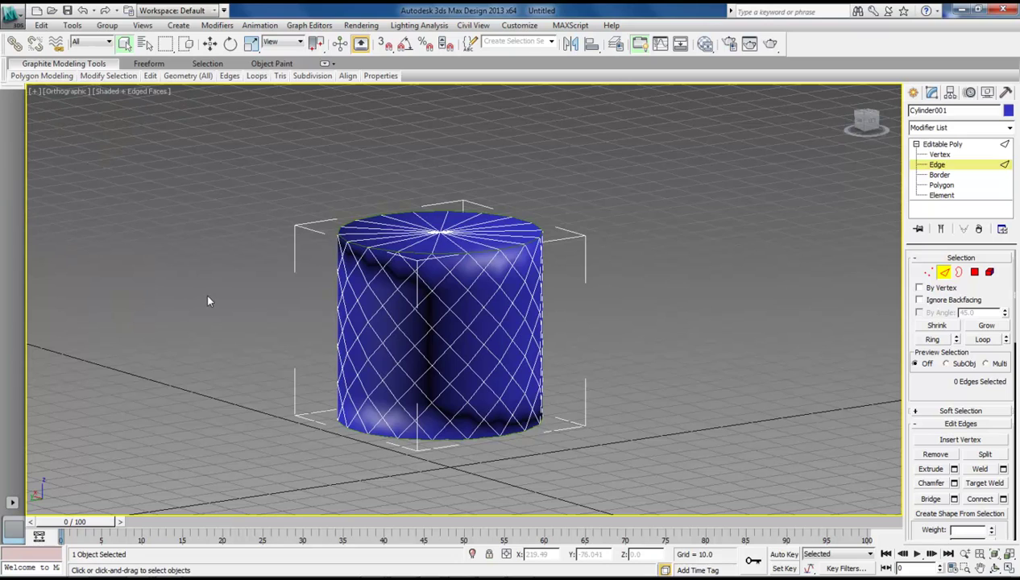
# Select all edges of the patterned cylinder and create a linear shape from them.
pyautogui.hotkey('ctrl', 'a')
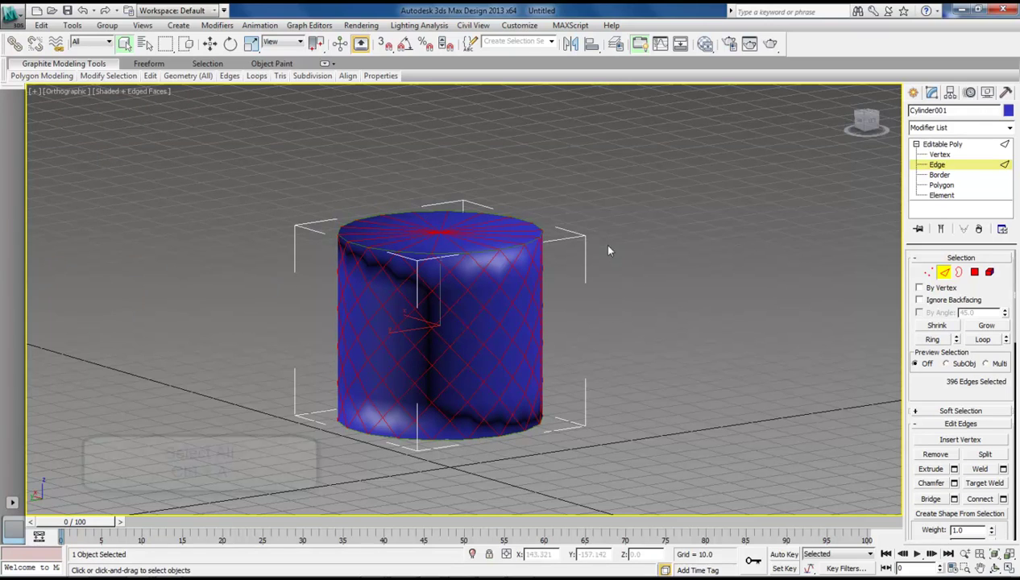
pyautogui.click(959, 513)
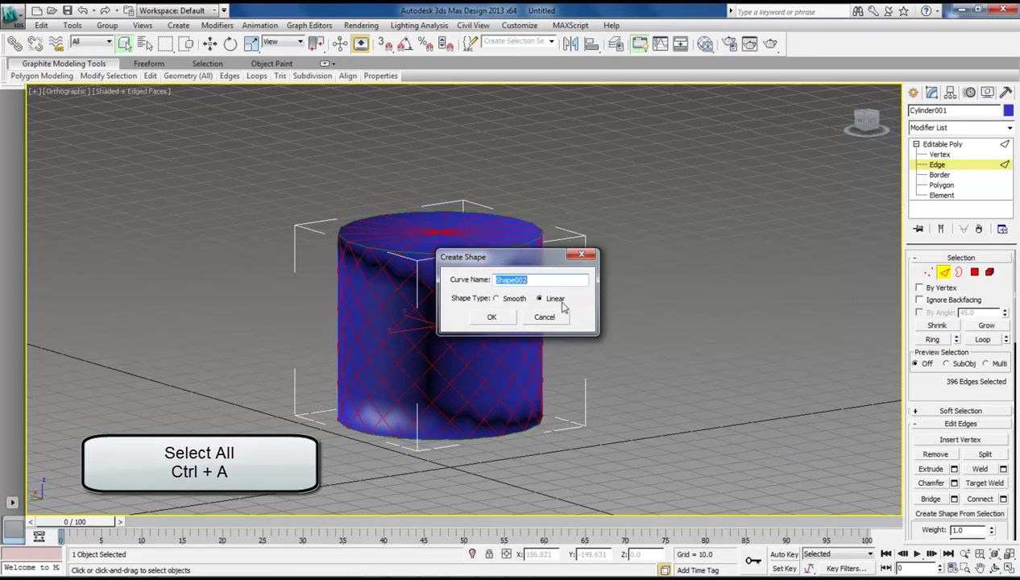
pyautogui.click(493, 317)
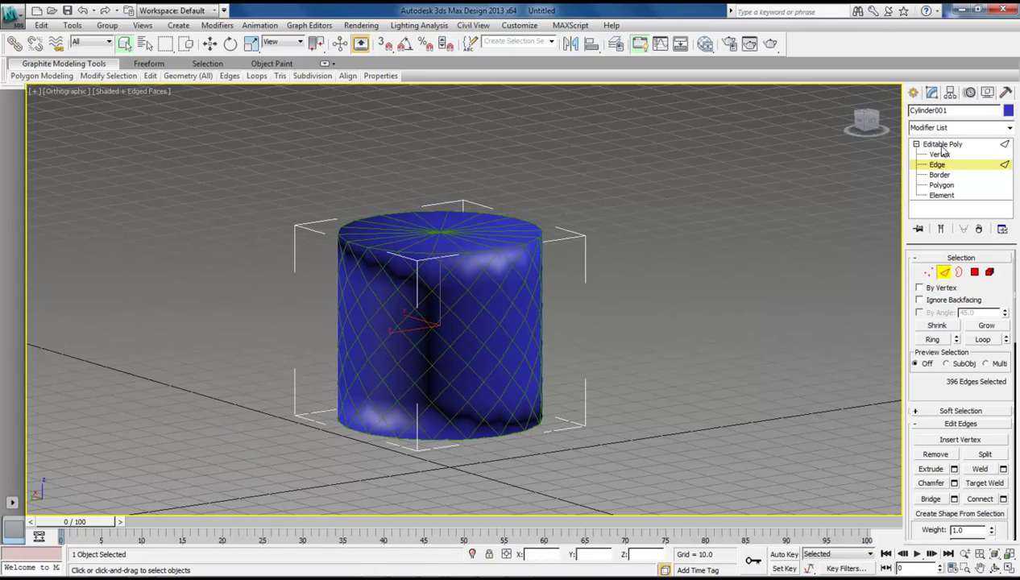
# Leave edge editing and delete the original cylinder mesh, keeping only the extracted spline shapes.
pyautogui.click(916, 143)
pyautogui.click(958, 165)
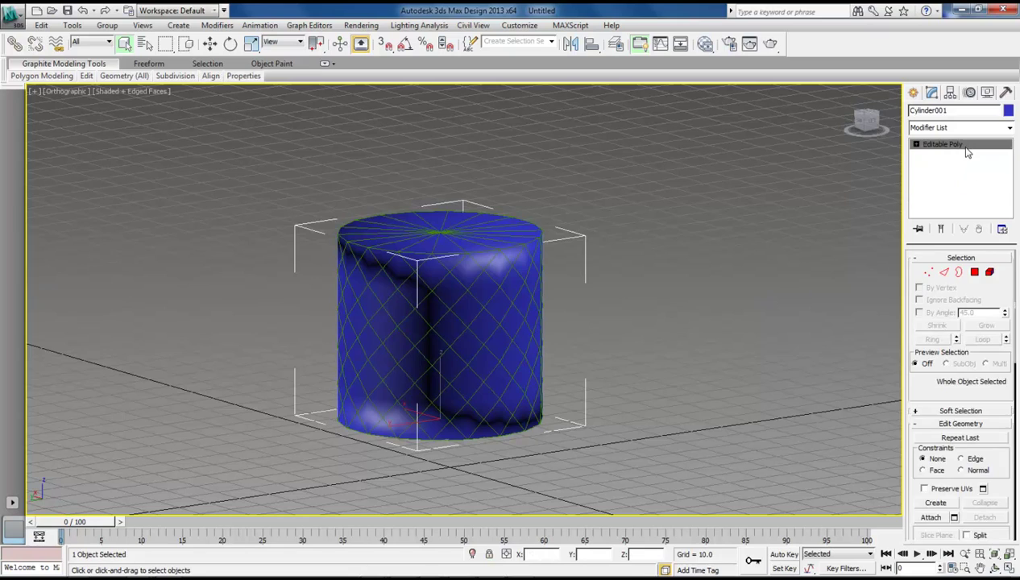
pyautogui.press('Delete')
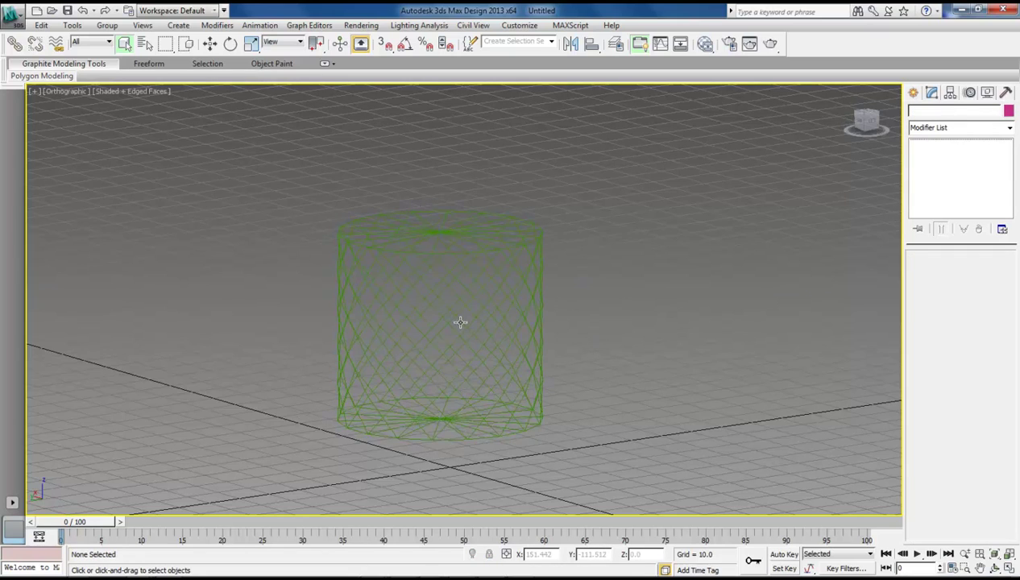
# Select the diamond lattice spline and set its object color to light grey.
pyautogui.click(462, 323)
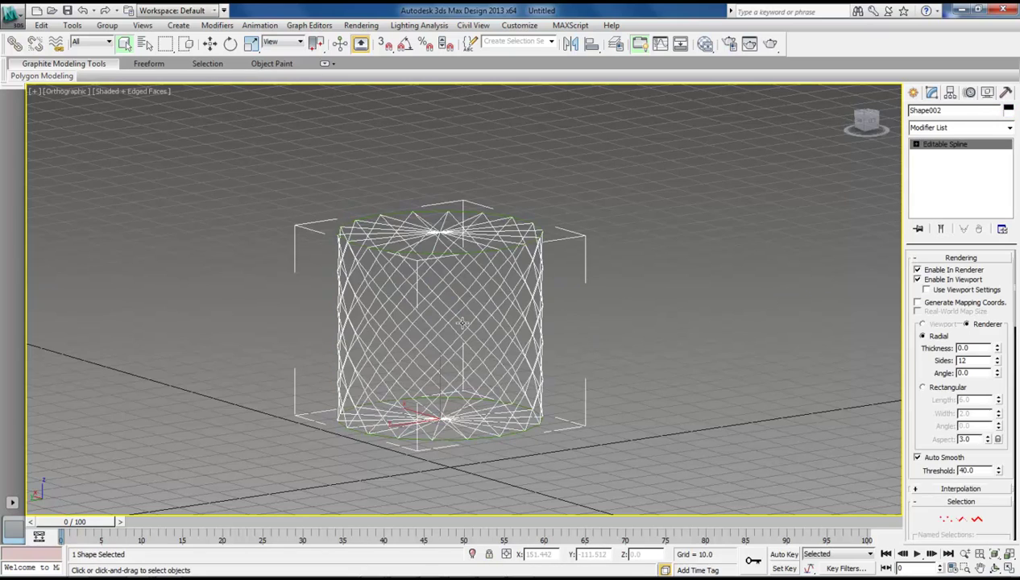
pyautogui.click(1006, 110)
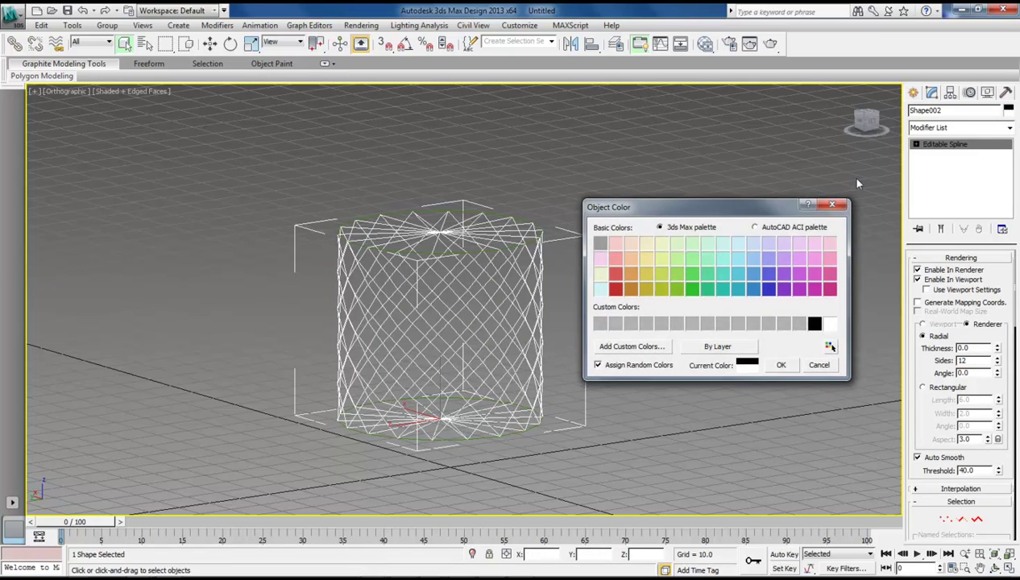
pyautogui.click(755, 323)
pyautogui.click(600, 243)
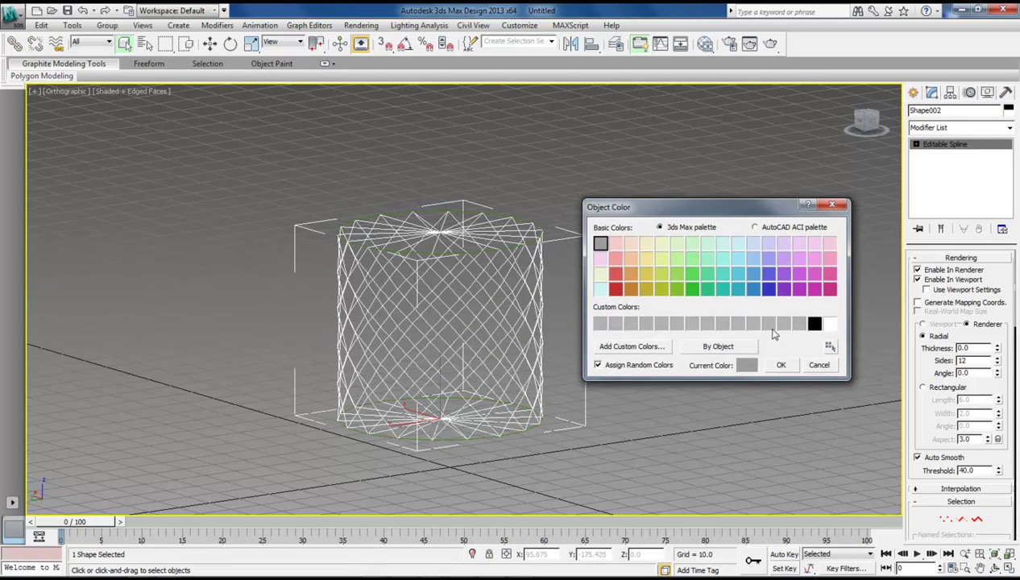
pyautogui.click(814, 323)
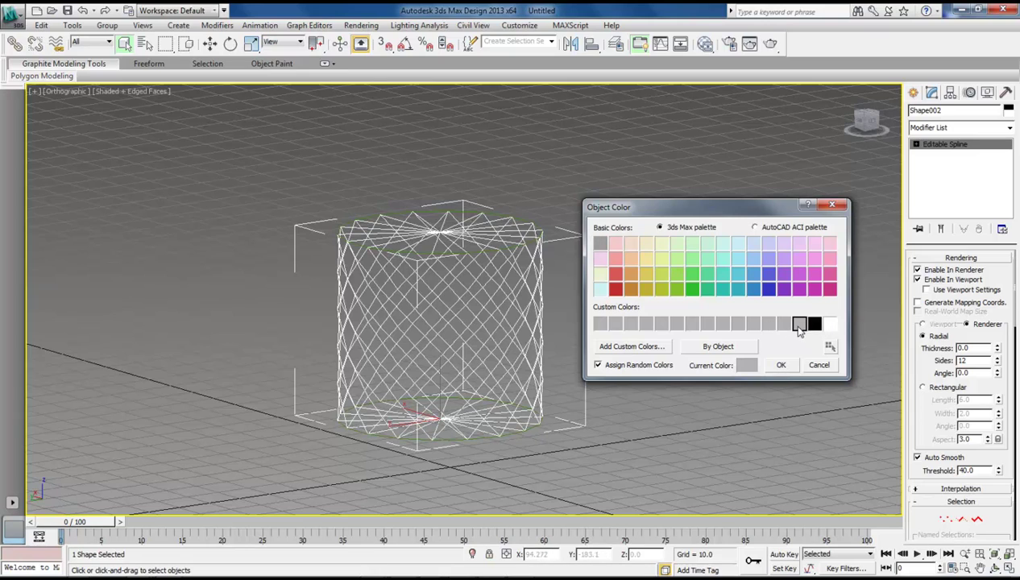
pyautogui.click(781, 365)
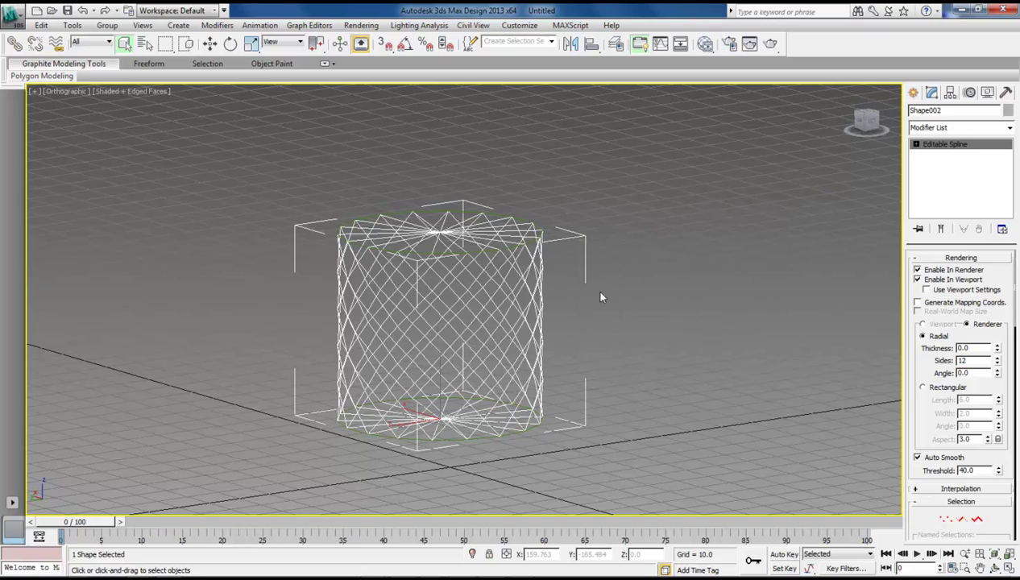
# At Segment level, delete the radial spoke segments inside both end caps of the lattice spline.
pyautogui.click(493, 312)
pyautogui.click(485, 308)
pyautogui.keyDown('alt'); pyautogui.moveTo(633, 281); pyautogui.dragTo(645, 345, button='middle'); pyautogui.keyUp('alt')
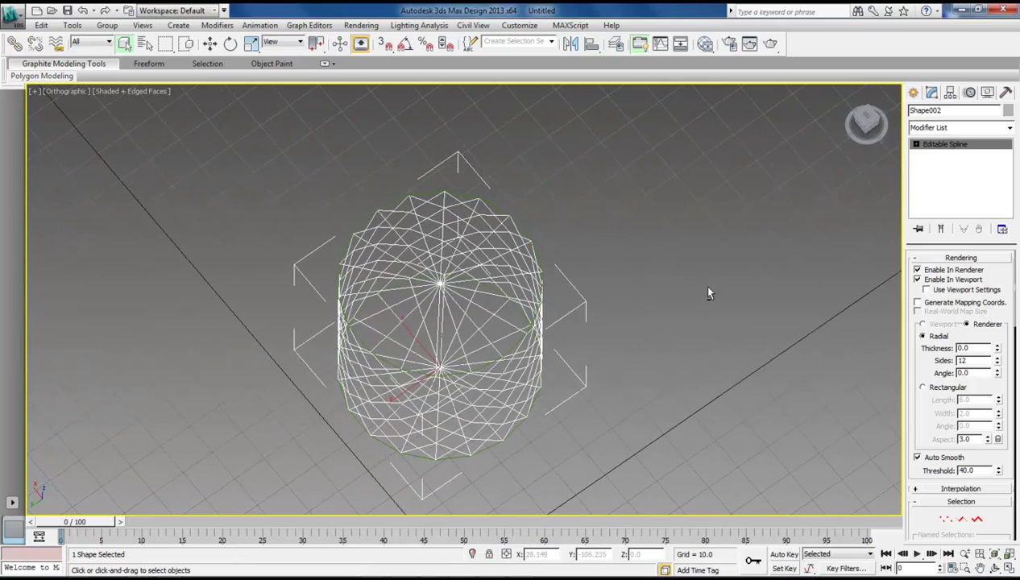
pyautogui.click(914, 144)
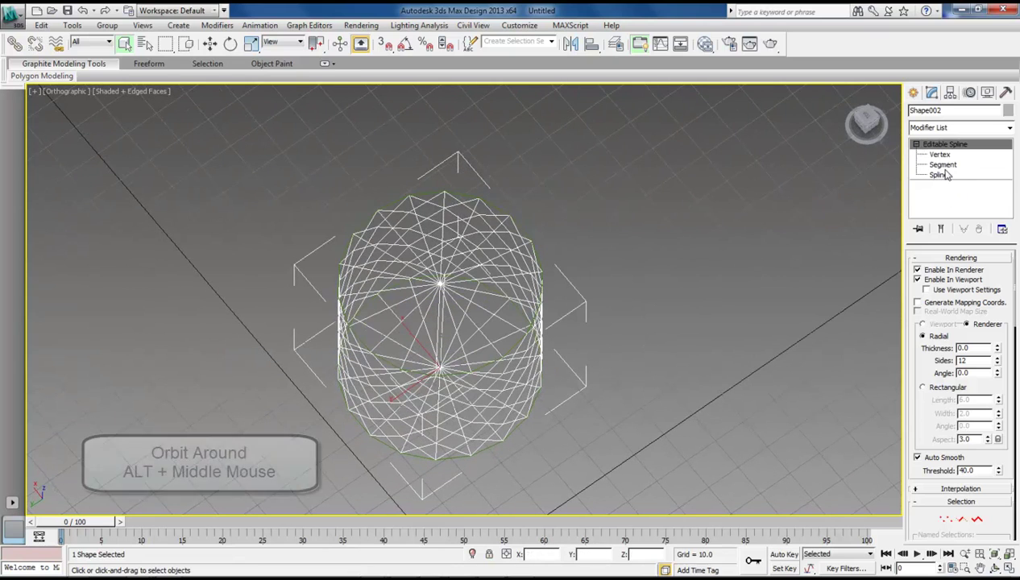
pyautogui.click(942, 165)
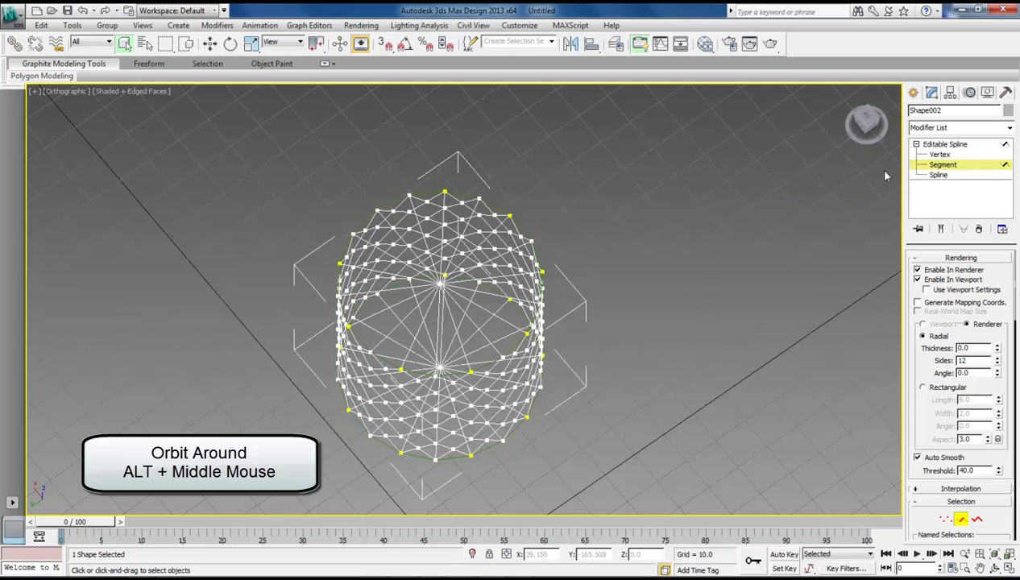
pyautogui.click(936, 154)
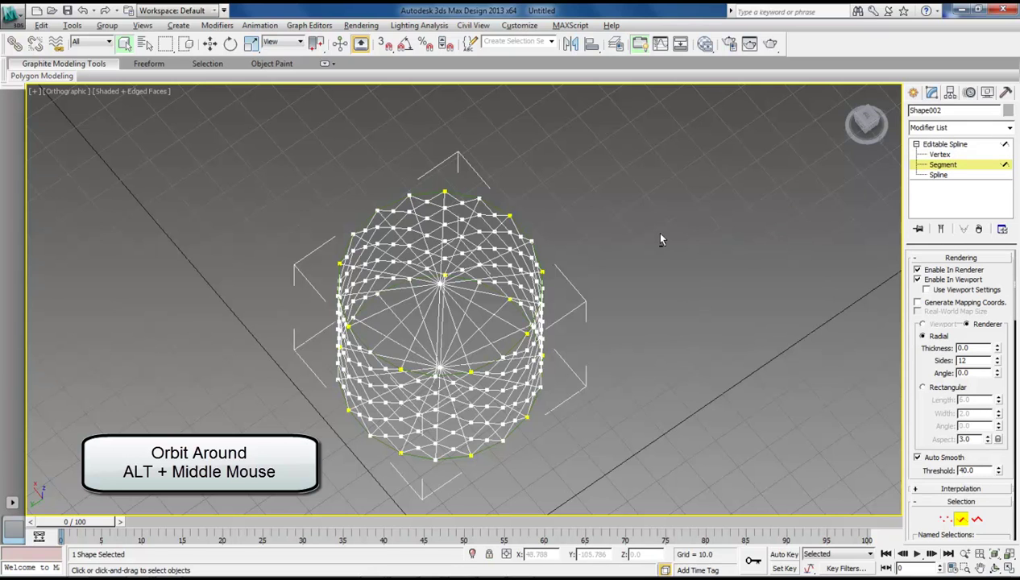
pyautogui.keyDown('alt'); pyautogui.moveTo(658, 240); pyautogui.dragTo(657, 275, button='middle'); pyautogui.keyUp('alt')
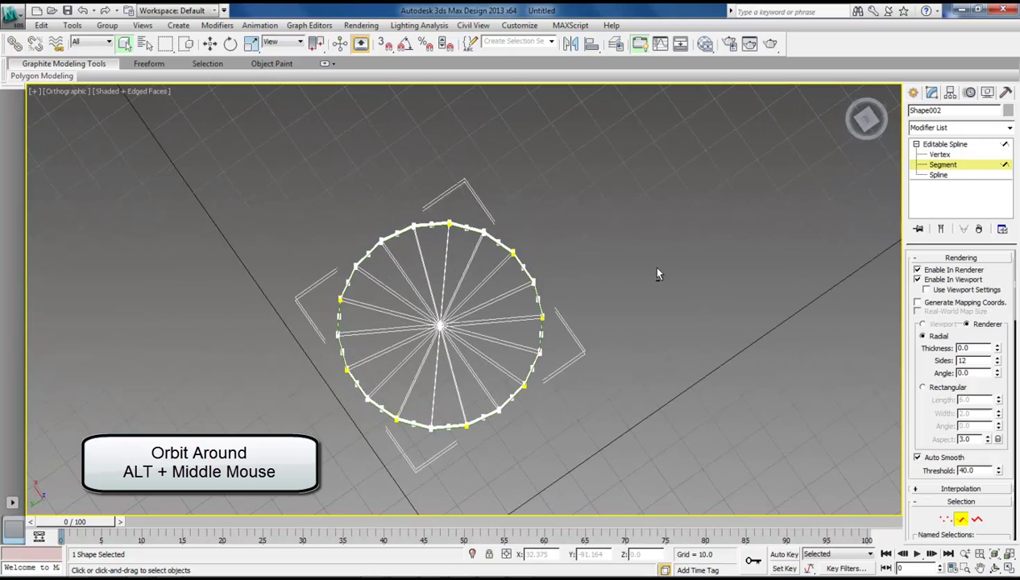
pyautogui.moveTo(421, 276); pyautogui.dragTo(396, 357)
pyautogui.moveTo(467, 364); pyautogui.dragTo(467, 365)
pyautogui.press('Delete')
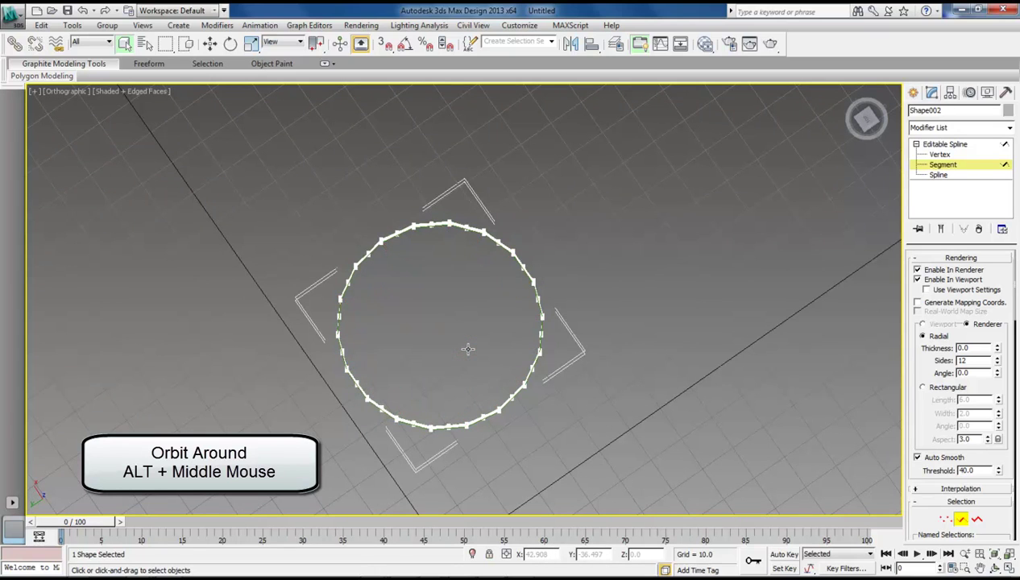
# Leave segment editing and attach the green top and bottom rim spline to the diamond lattice spline.
pyautogui.keyDown('alt'); pyautogui.moveTo(626, 335); pyautogui.dragTo(834, 266, button='middle'); pyautogui.keyUp('alt')
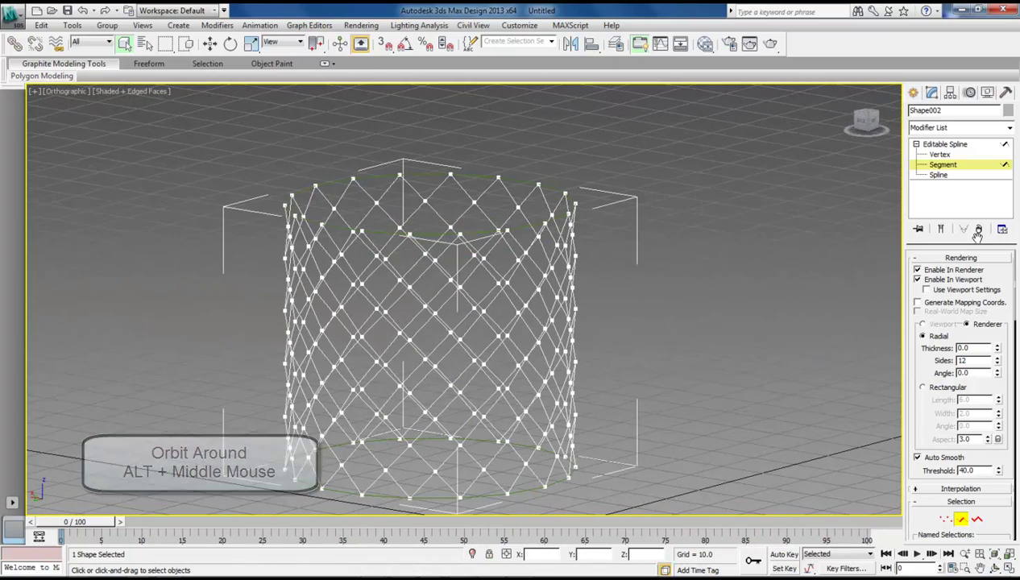
pyautogui.click(926, 144)
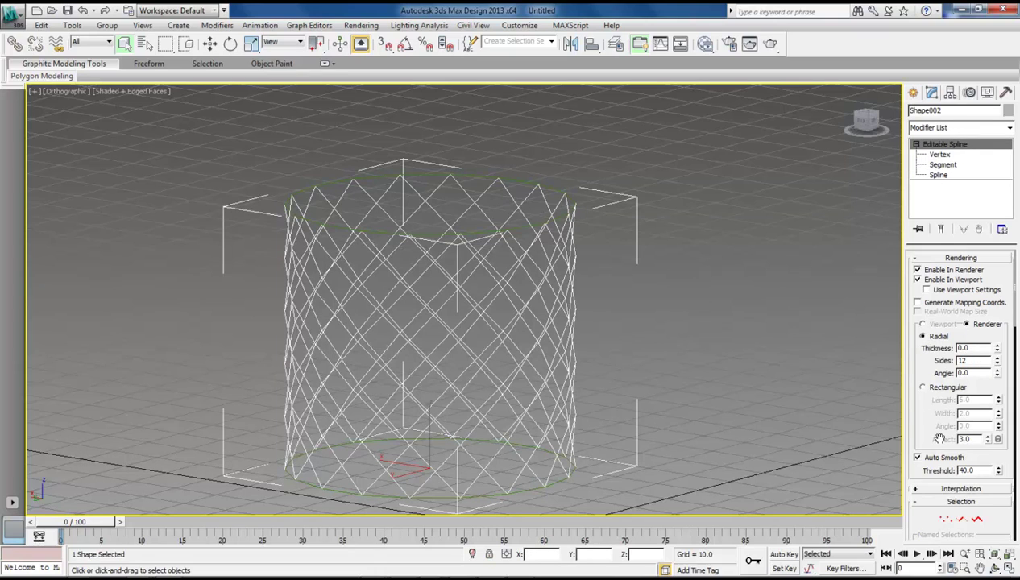
pyautogui.scroll(-5, 939, 435)
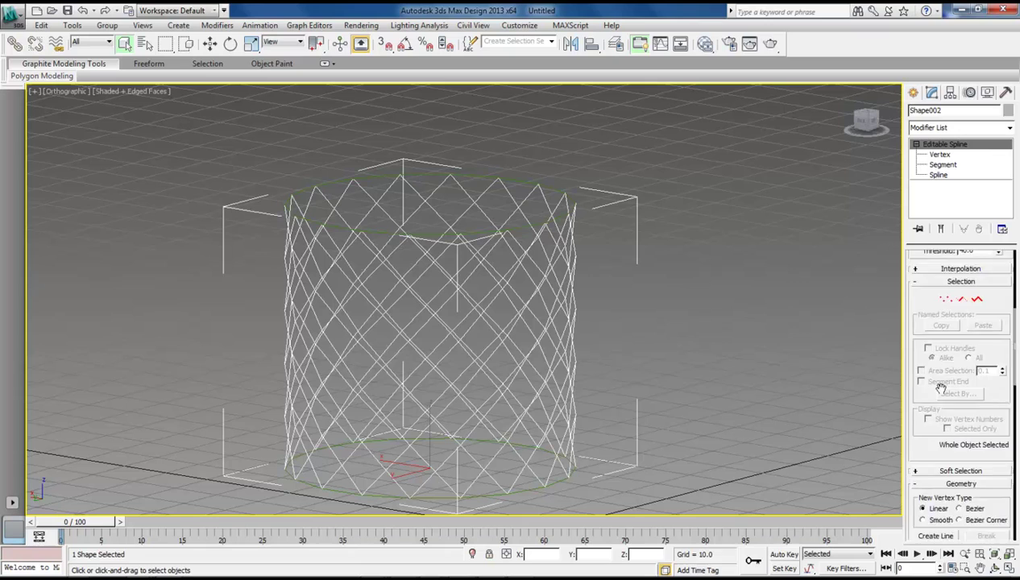
pyautogui.scroll(-3, 939, 387)
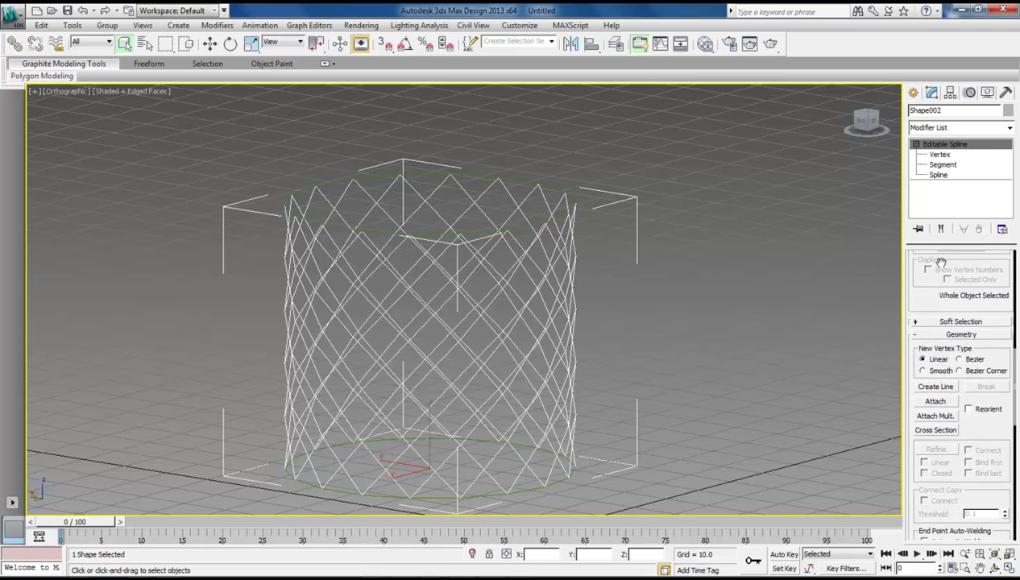
pyautogui.click(935, 402)
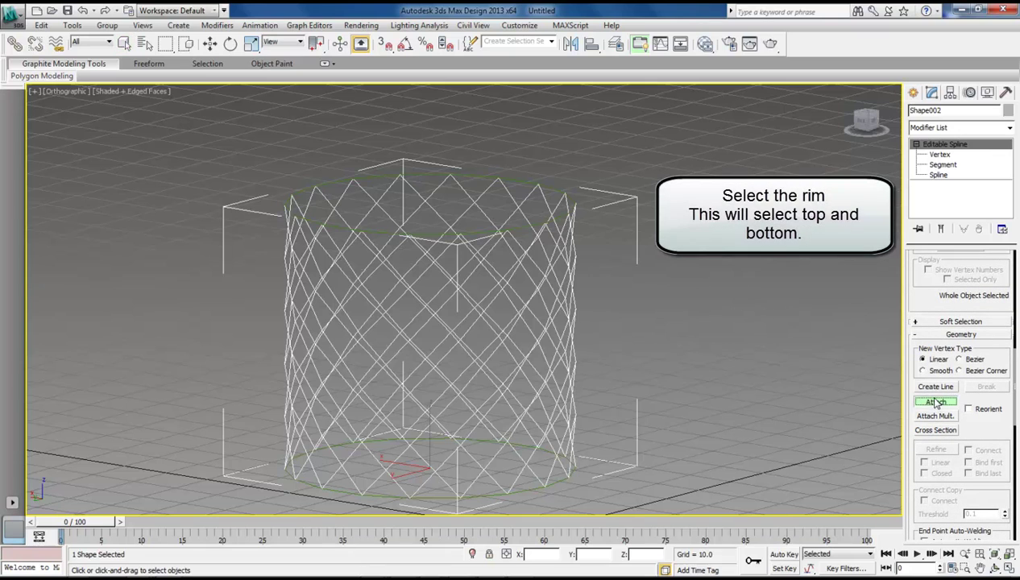
pyautogui.click(525, 221)
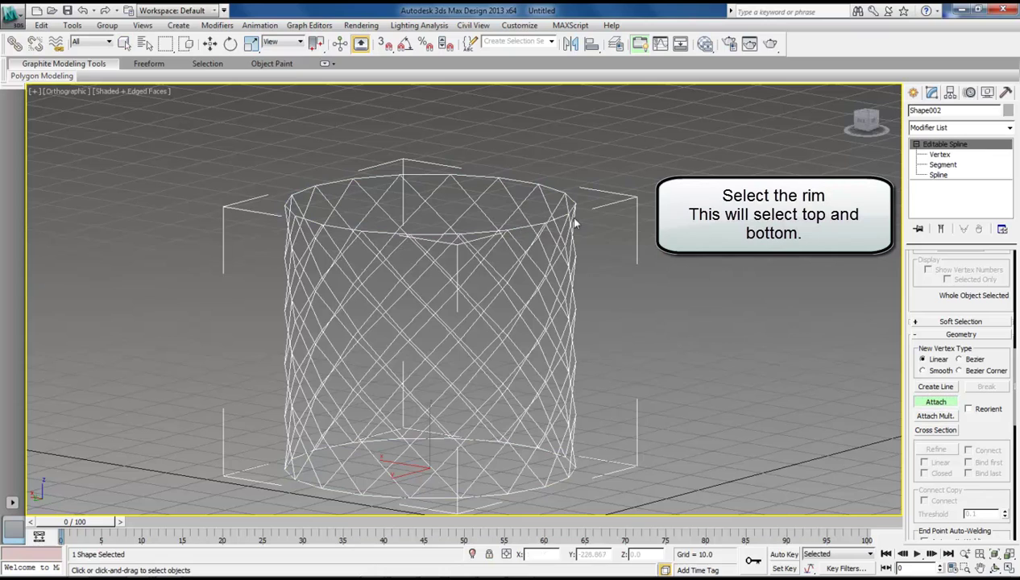
pyautogui.click(934, 402)
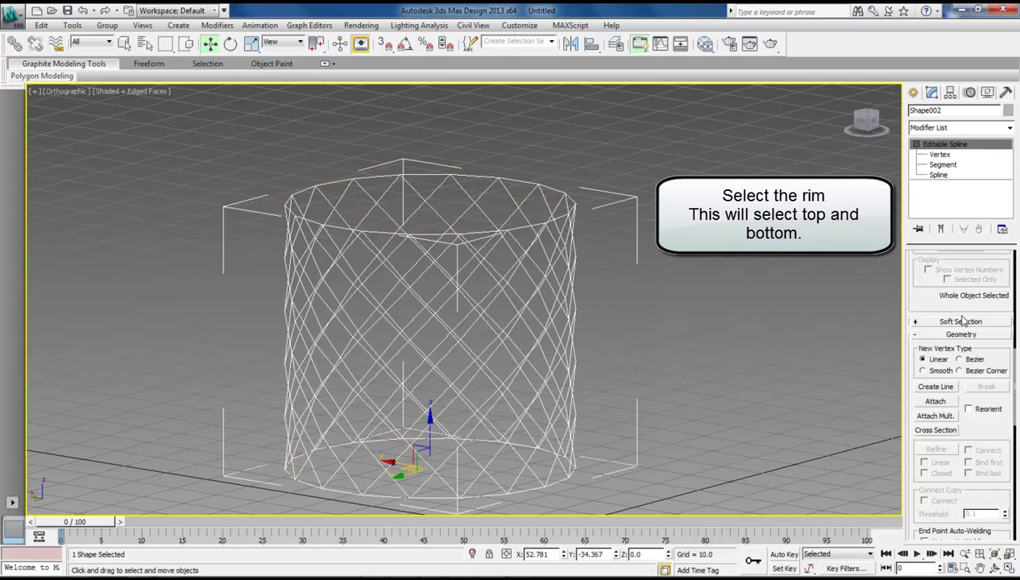
# Set the combined lattice spline's radial rendering thickness to about 1.04.
pyautogui.moveTo(960, 320); pyautogui.dragTo(953, 465)
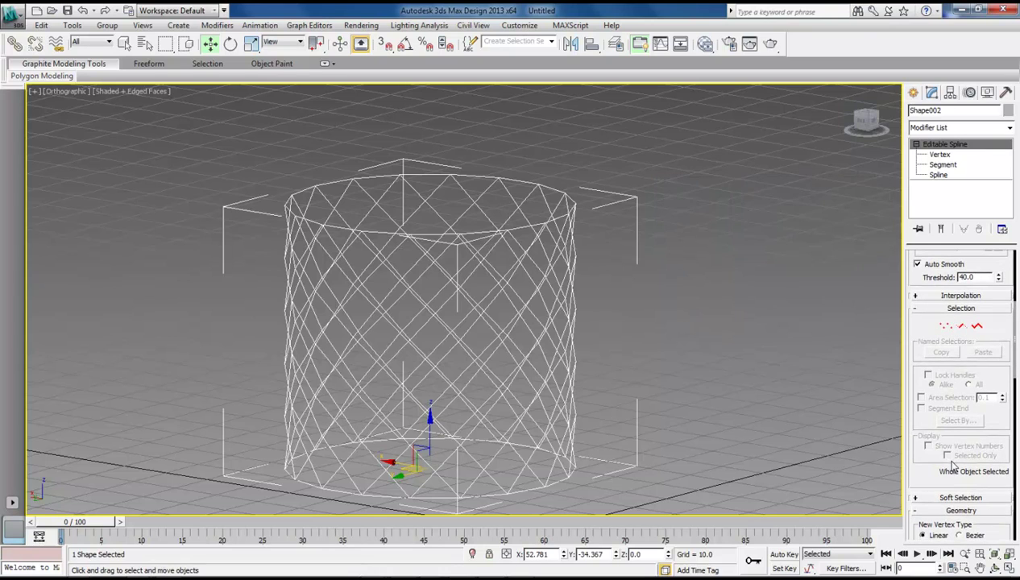
pyautogui.moveTo(906, 338); pyautogui.dragTo(938, 412)
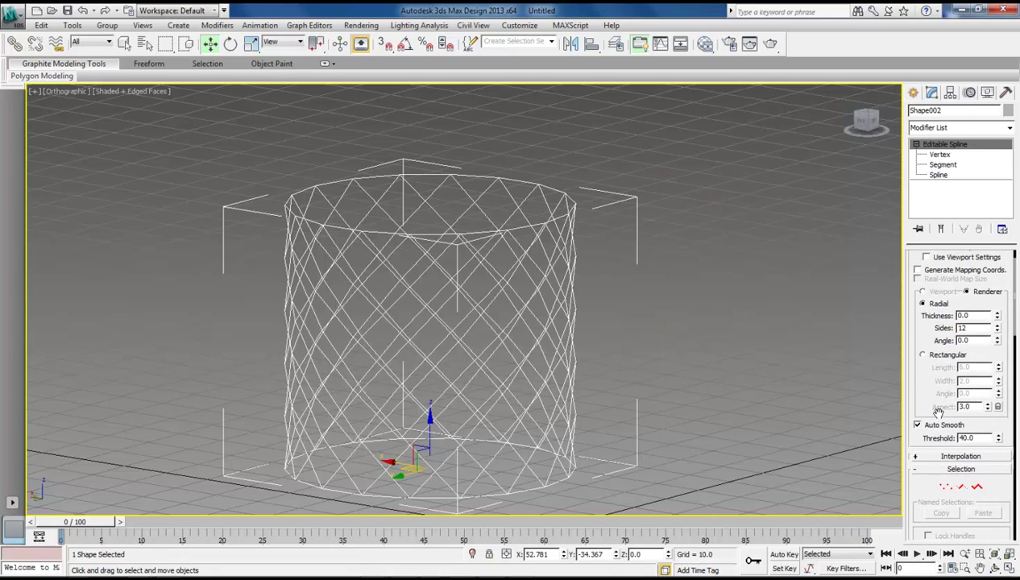
pyautogui.moveTo(907, 338); pyautogui.dragTo(905, 436)
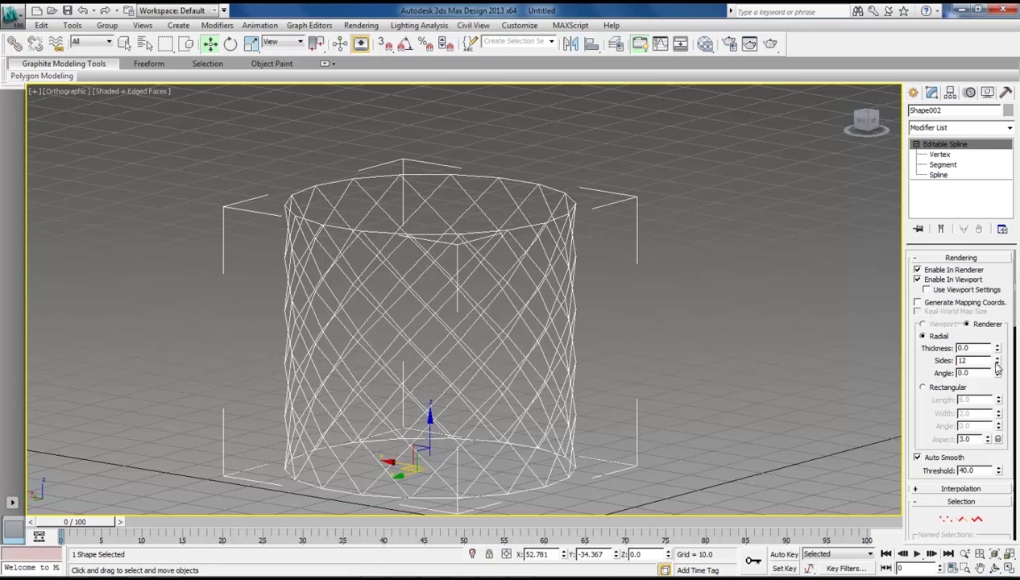
pyautogui.moveTo(996, 349); pyautogui.dragTo(997, 344)
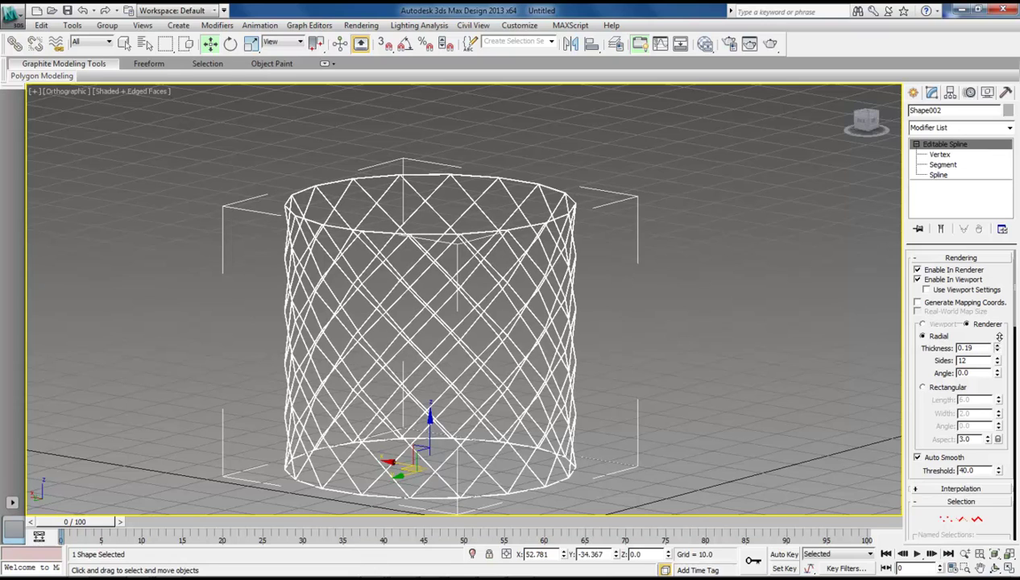
pyautogui.moveTo(998, 336); pyautogui.dragTo(1006, 279)
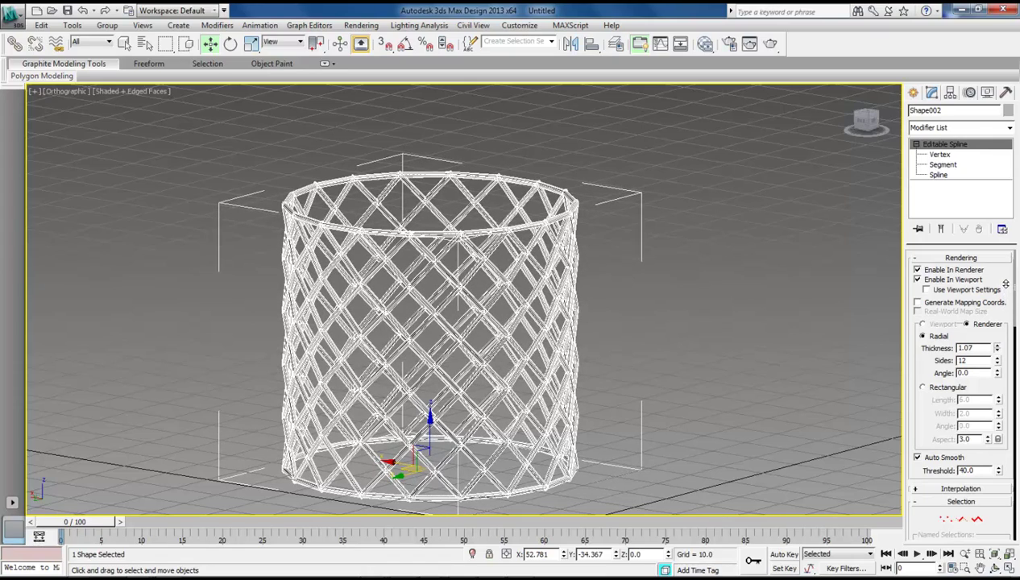
# Deselect the lattice and examine its strut intersections and upper rim joints up close.
pyautogui.click(785, 317)
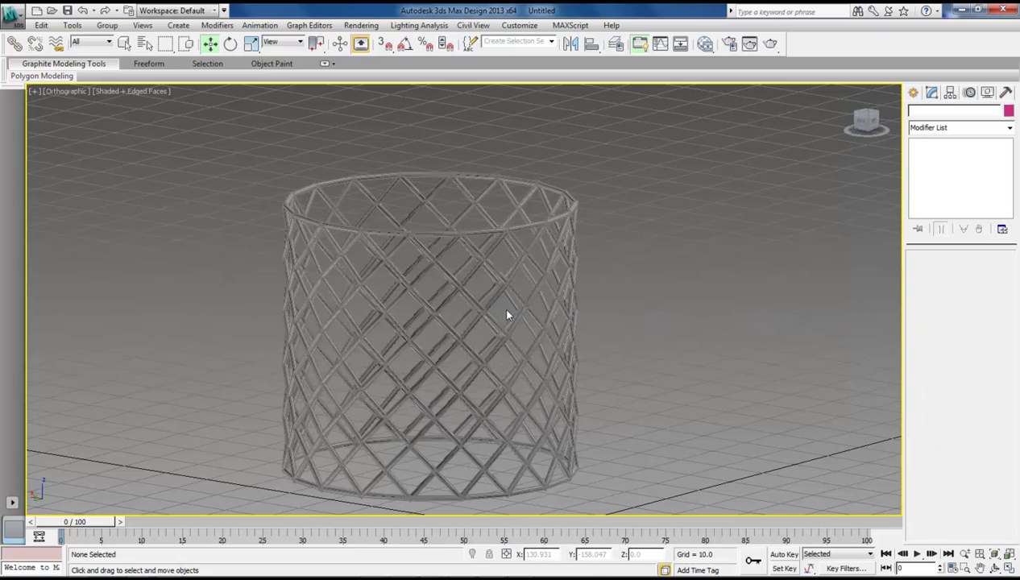
pyautogui.scroll(-2, 669, 289)
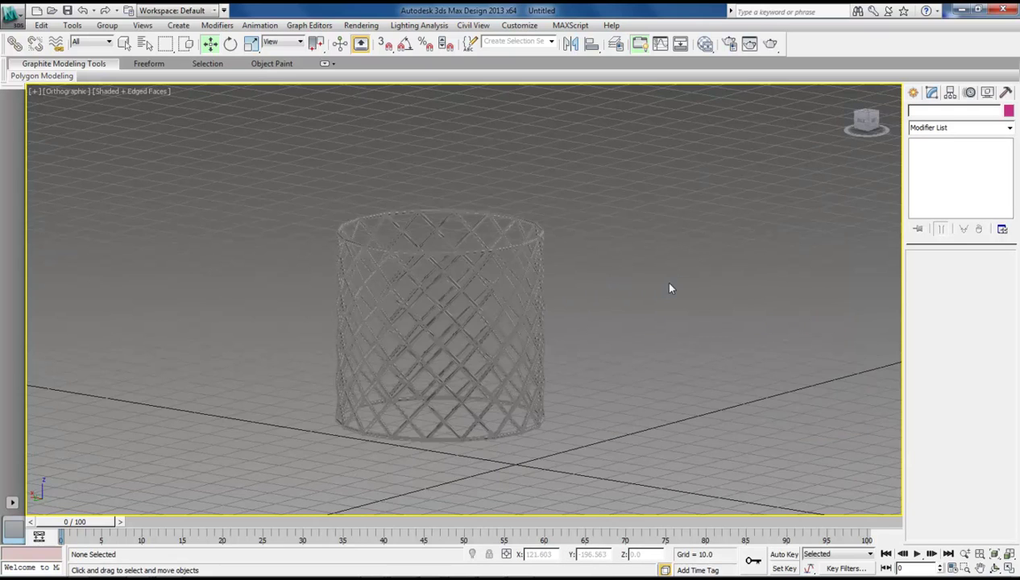
pyautogui.scroll(6, 668, 289)
pyautogui.scroll(2, 719, 293)
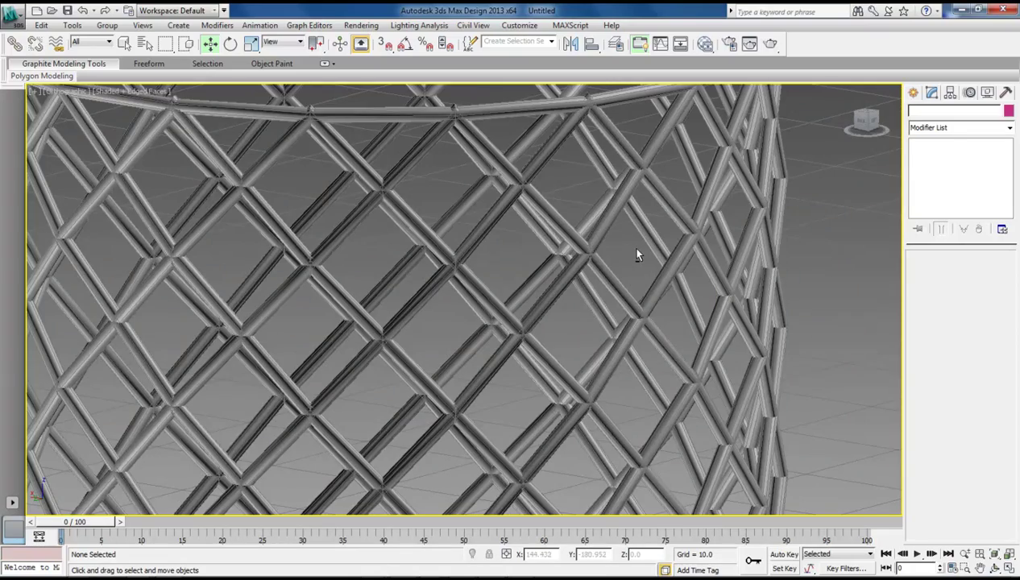
pyautogui.keyDown('alt'); pyautogui.moveTo(637, 255); pyautogui.dragTo(636, 277, button='middle'); pyautogui.keyUp('alt')
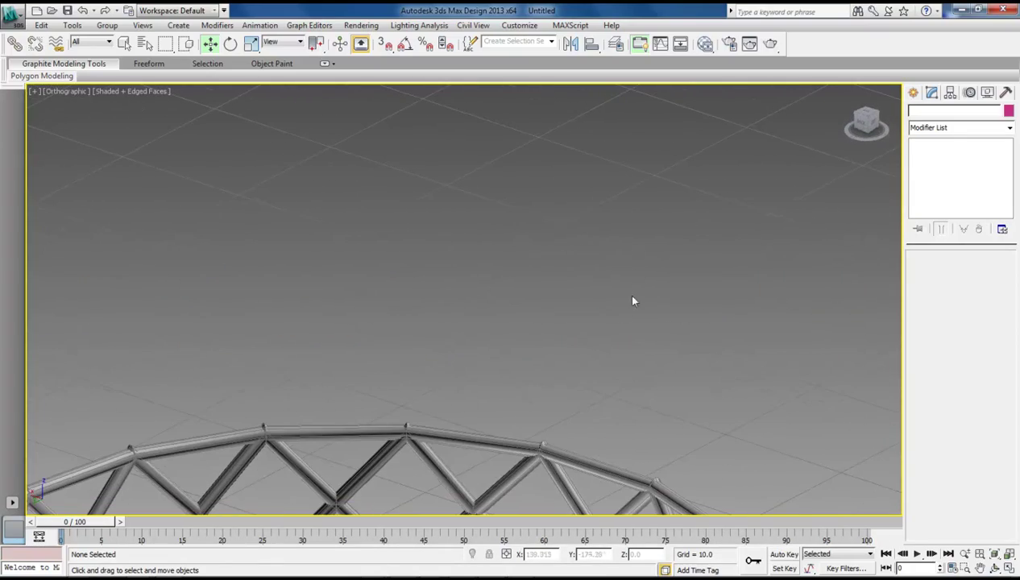
pyautogui.moveTo(564, 391)
pyautogui.keyDown('alt'); pyautogui.mouseDown(button='middle')
pyautogui.moveTo(578, 353)
pyautogui.moveTo(570, 372)
pyautogui.mouseUp(button='middle'); pyautogui.keyUp('alt')
pyautogui.scroll(-5, 569, 372)
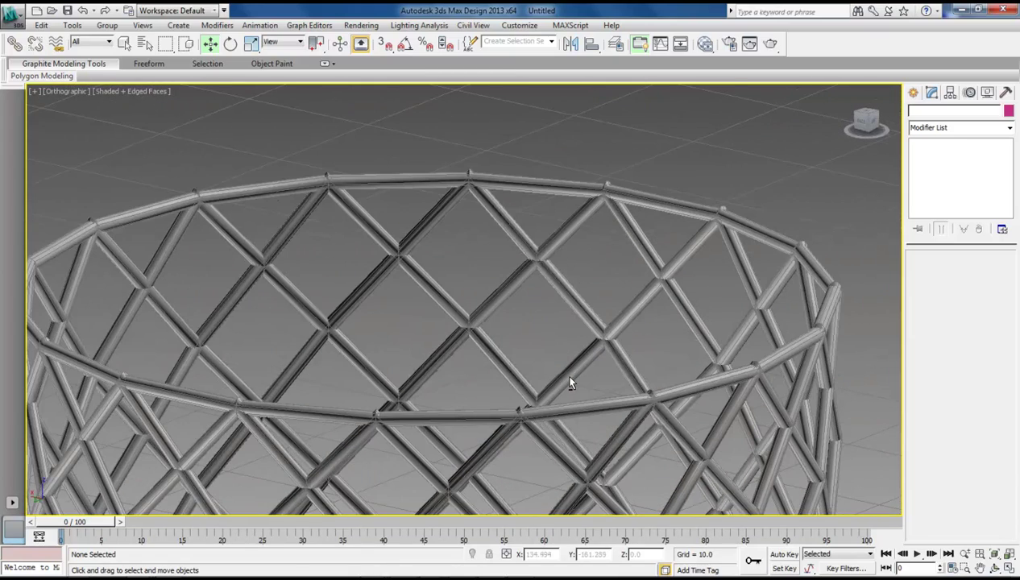
pyautogui.keyDown('alt'); pyautogui.moveTo(569, 382); pyautogui.dragTo(568, 378, button='middle'); pyautogui.keyUp('alt')
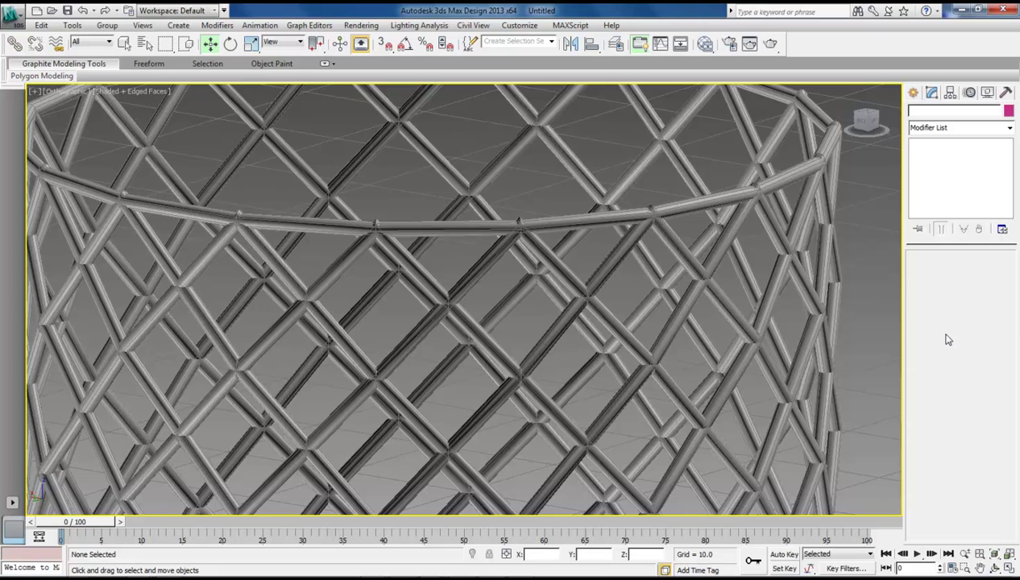
# Set the lattice's radial rendering thickness to 0.915 and deselect it.
pyautogui.click(711, 293)
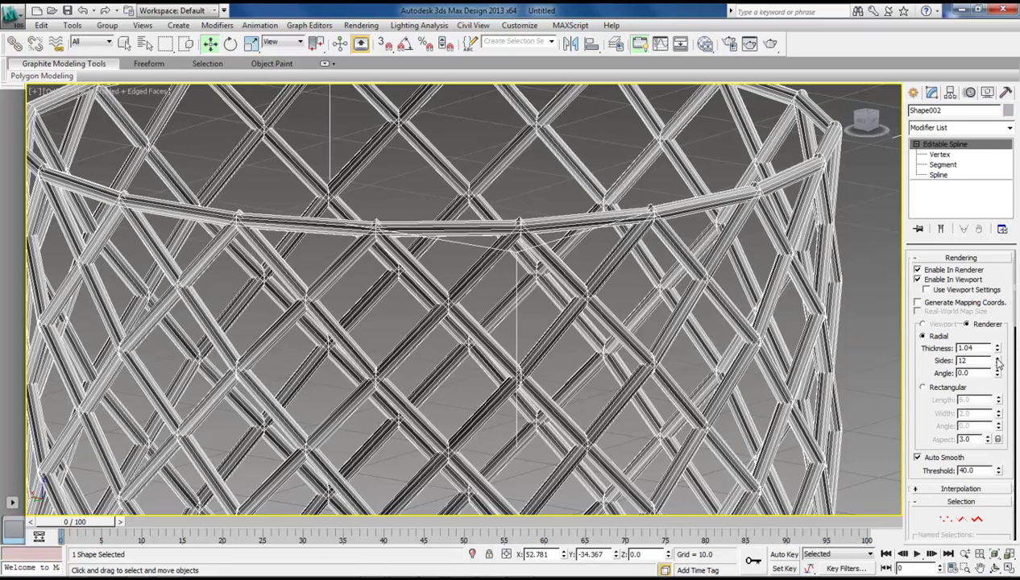
pyautogui.moveTo(997, 348); pyautogui.dragTo(997, 346)
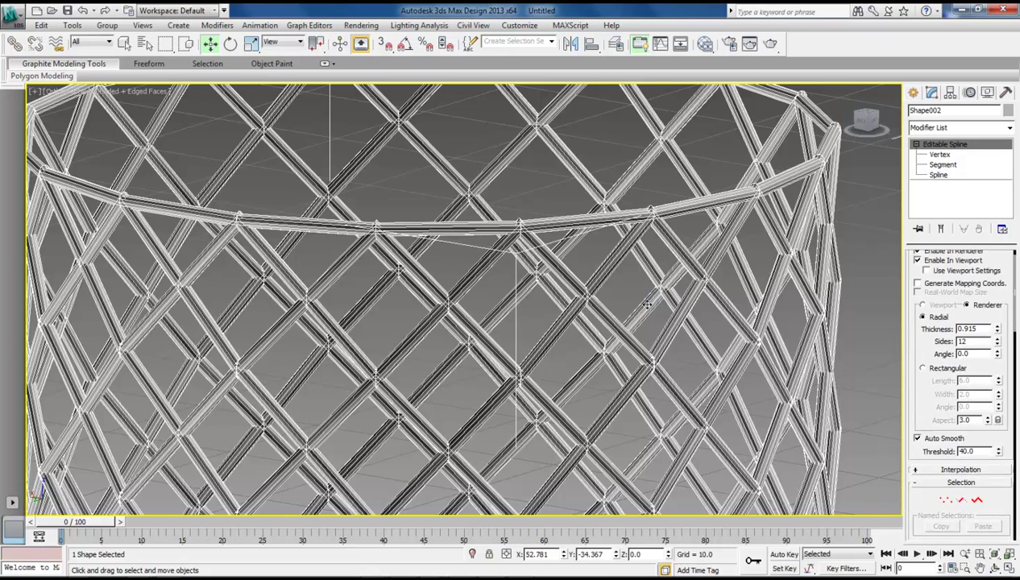
pyautogui.click(632, 290)
pyautogui.scroll(-6, 632, 292)
pyautogui.scroll(-3, 632, 290)
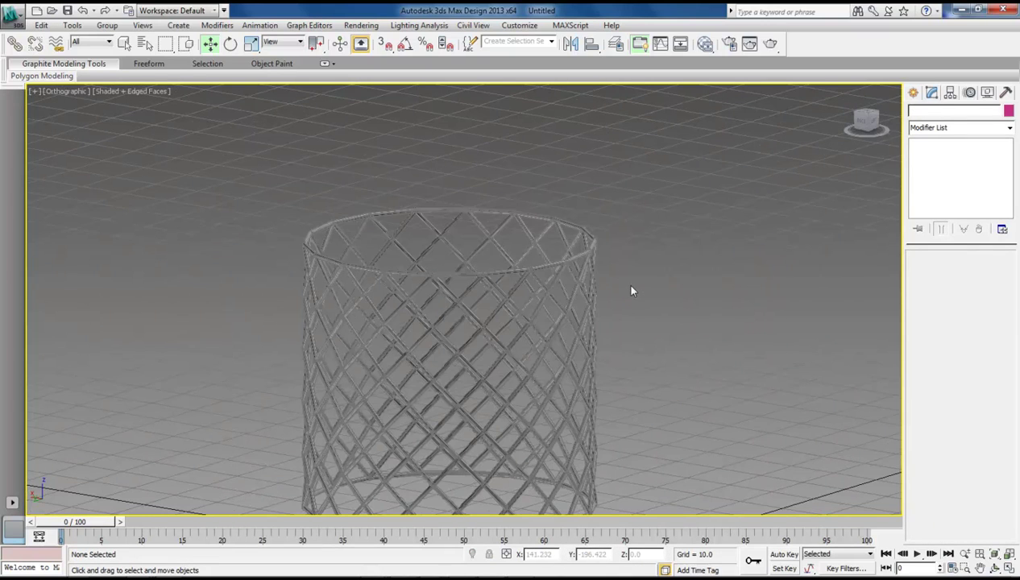
# Apply a Taper modifier to the lattice and flare its top rim to about 1.5 times the base width, with inward-curving sides.
pyautogui.click(541, 264)
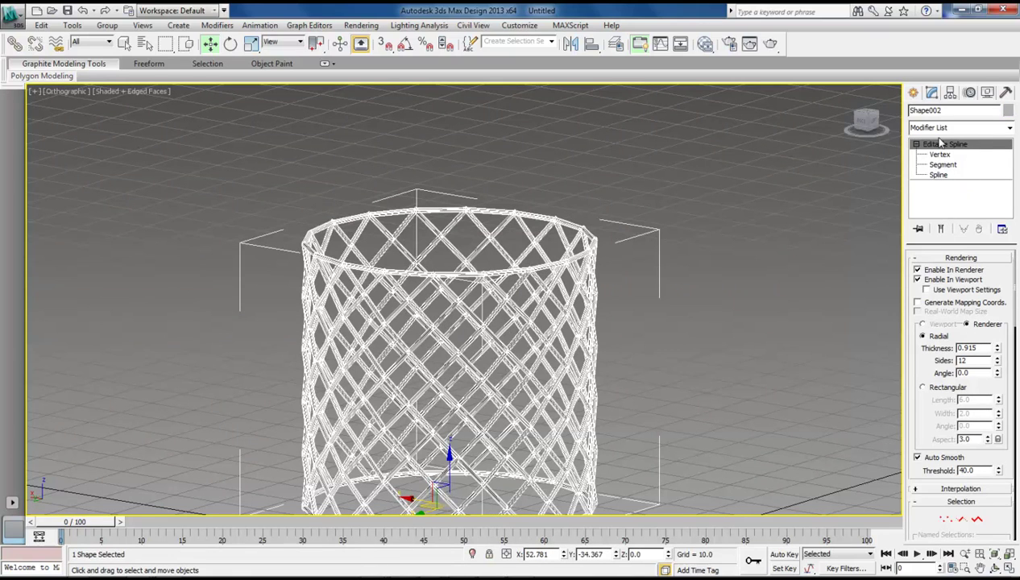
pyautogui.click(1009, 129)
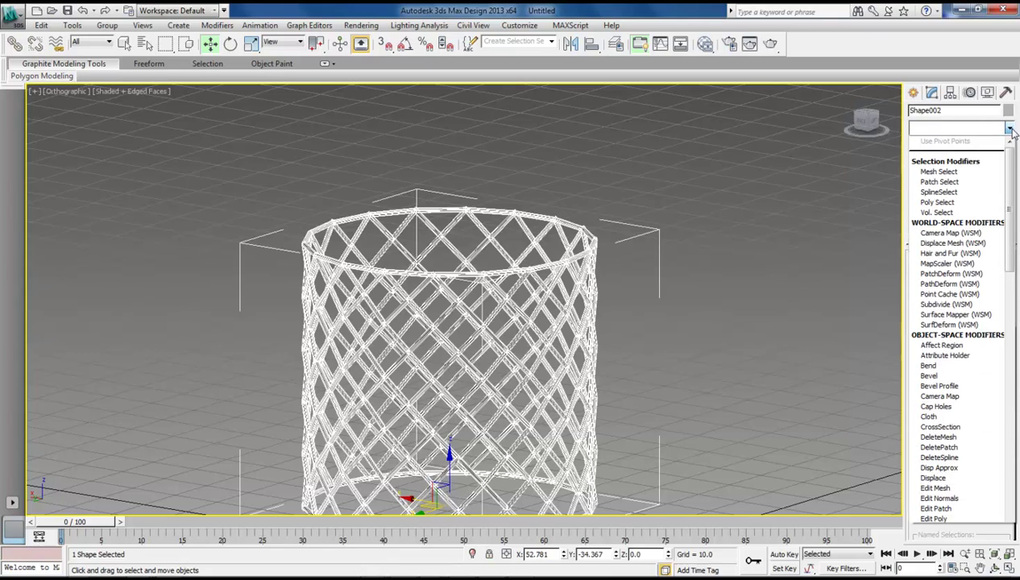
pyautogui.moveTo(1009, 201); pyautogui.dragTo(1012, 455)
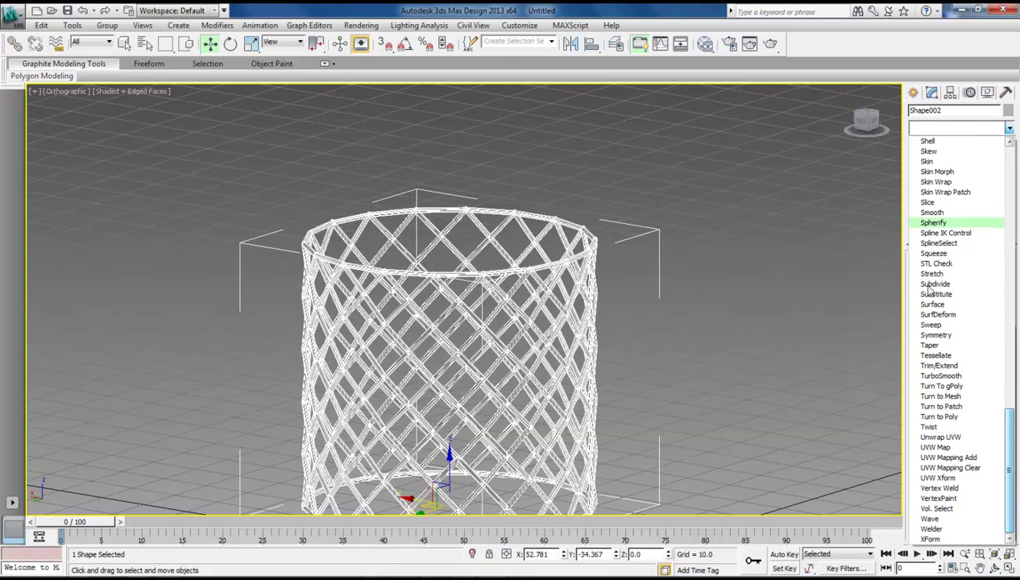
pyautogui.click(930, 346)
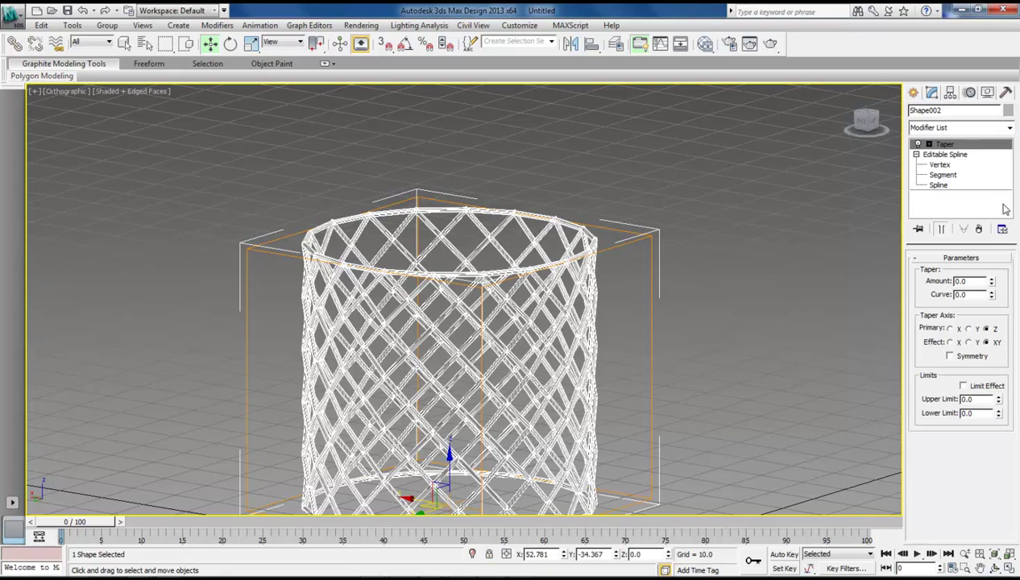
pyautogui.click(928, 145)
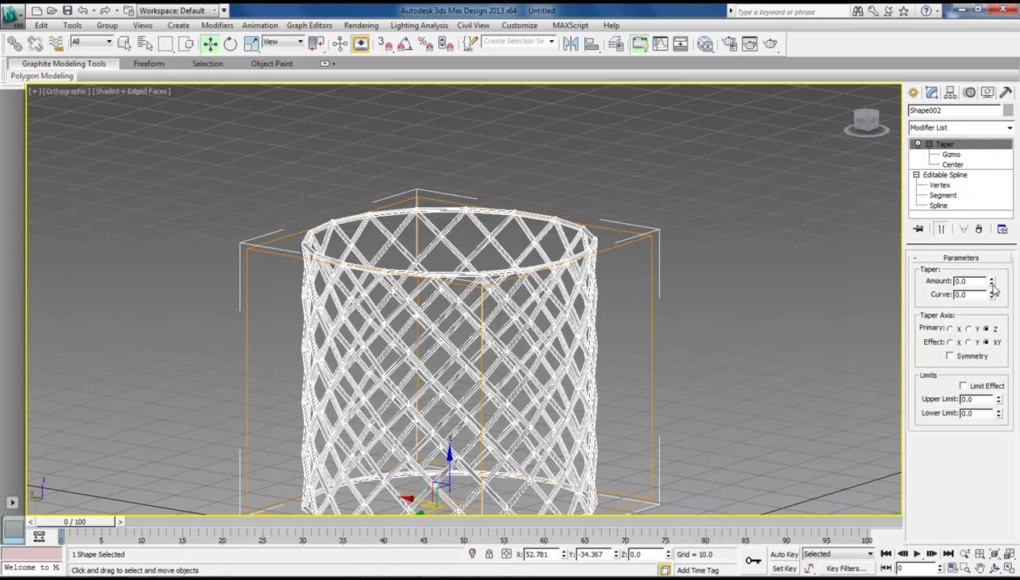
pyautogui.moveTo(995, 283); pyautogui.dragTo(998, 306)
pyautogui.click(798, 300)
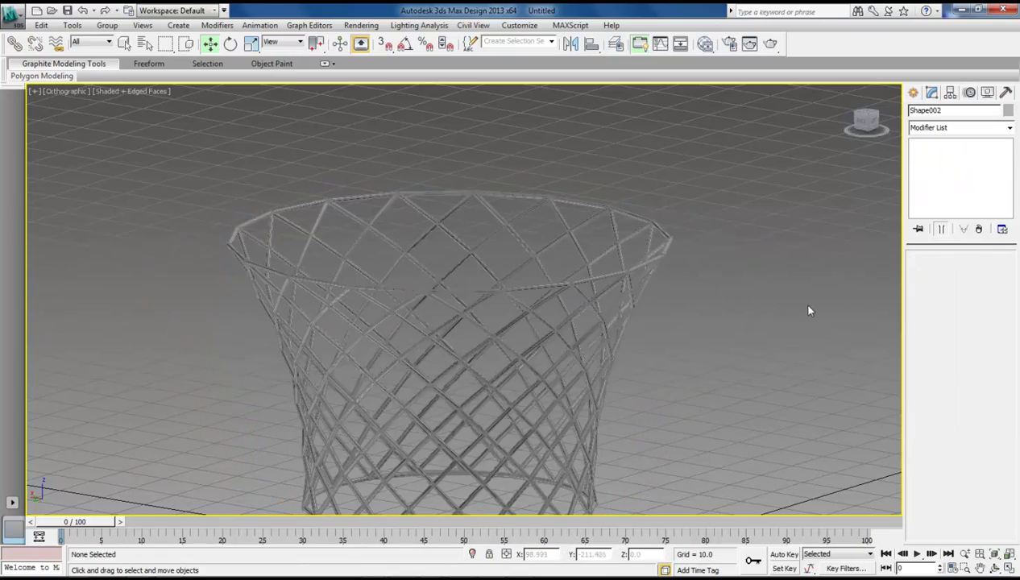
pyautogui.moveTo(731, 312)
pyautogui.keyDown('alt'); pyautogui.mouseDown(button='middle')
pyautogui.moveTo(728, 298)
pyautogui.moveTo(728, 311)
pyautogui.mouseUp(button='middle'); pyautogui.keyUp('alt')
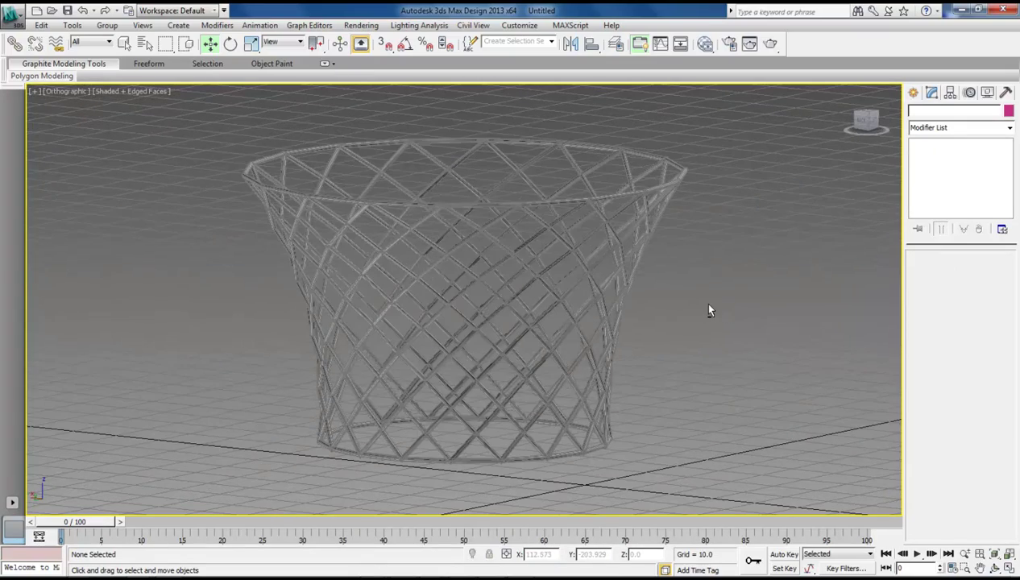
pyautogui.scroll(3, 707, 309)
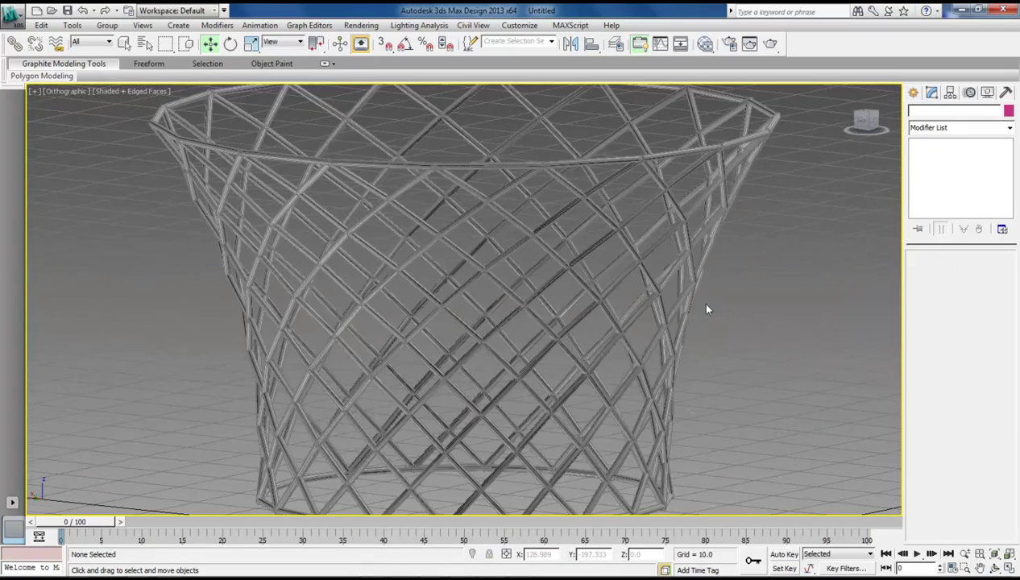
pyautogui.scroll(3, 706, 308)
pyautogui.moveTo(671, 273)
pyautogui.keyDown('alt'); pyautogui.mouseDown(button='middle')
pyautogui.moveTo(670, 303)
pyautogui.moveTo(672, 273)
pyautogui.moveTo(672, 283)
pyautogui.mouseUp(button='middle'); pyautogui.keyUp('alt')
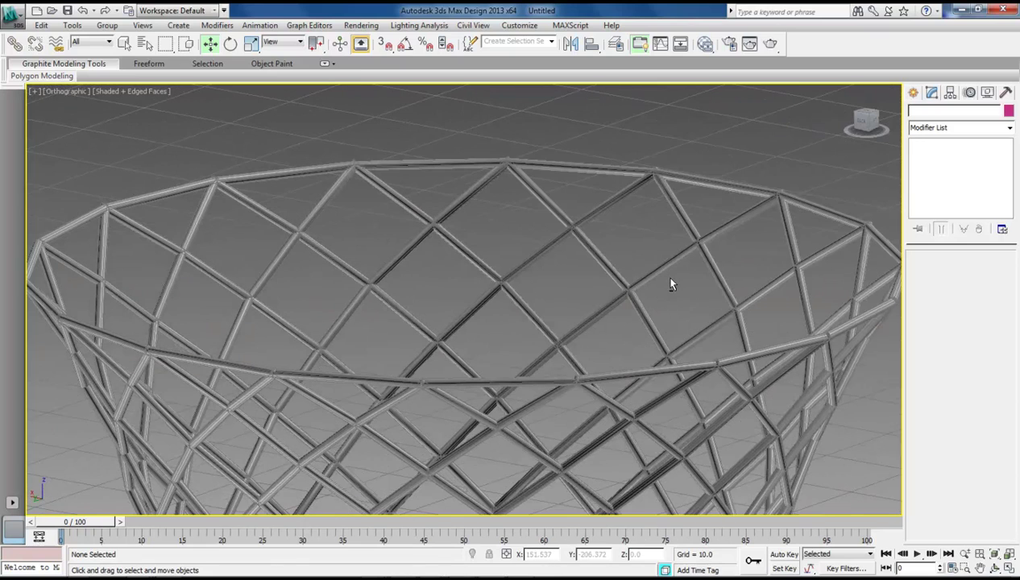